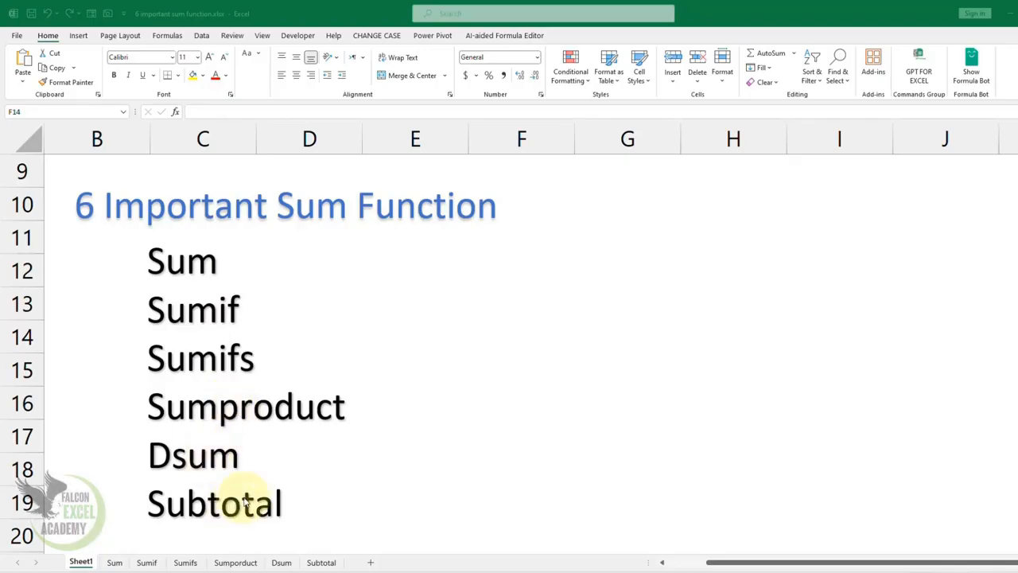
- On the Sum sheet, clear the Sumif label and the total beside it in row 18
click(116, 564)
click(115, 564)
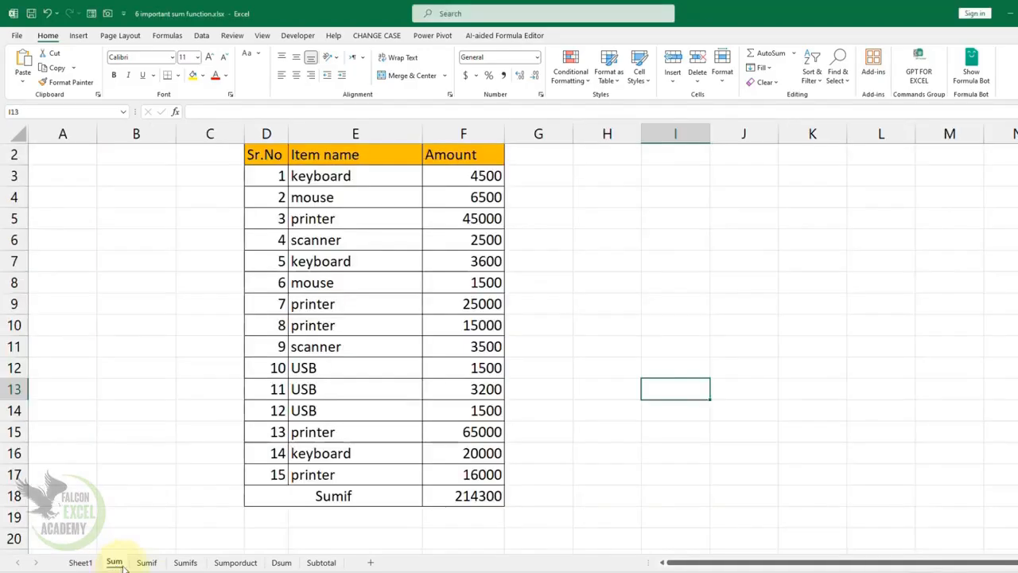
click(481, 496)
click(390, 503)
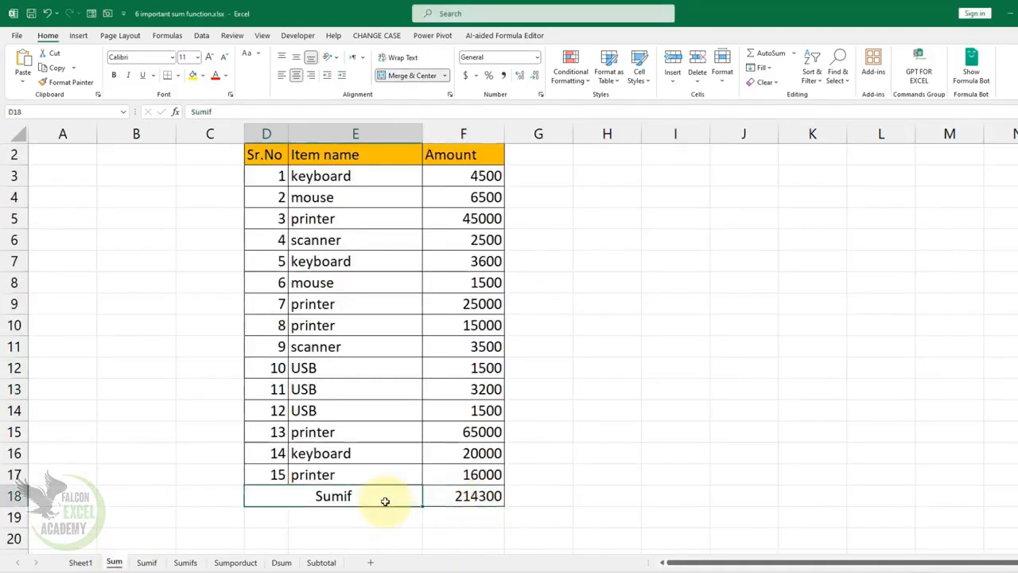
key(Delete)
click(466, 499)
key(Delete)
- Enter the label "Sum" in the merged cell at D18
key(Left)
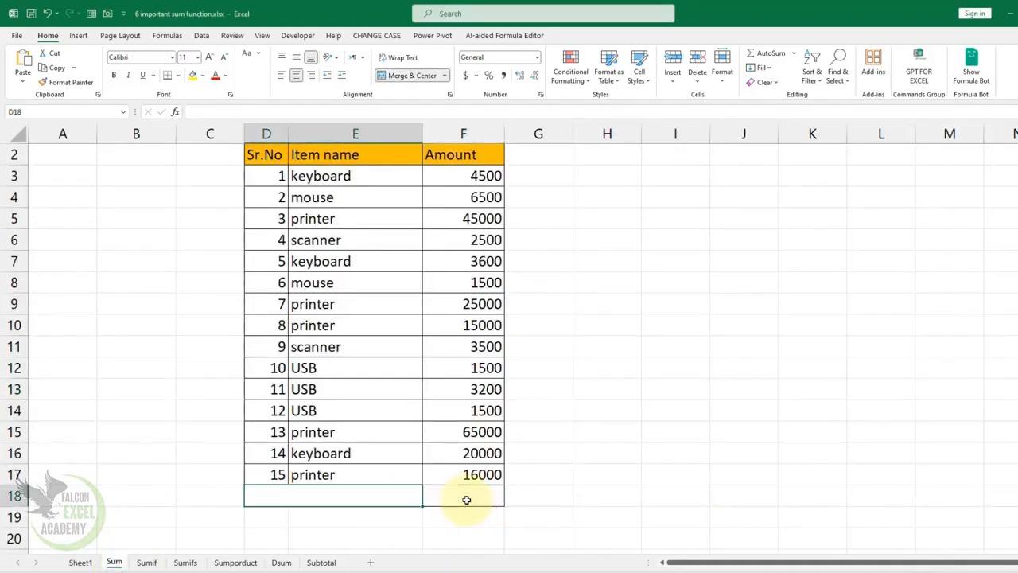
text(SU)
key(BackSpace)
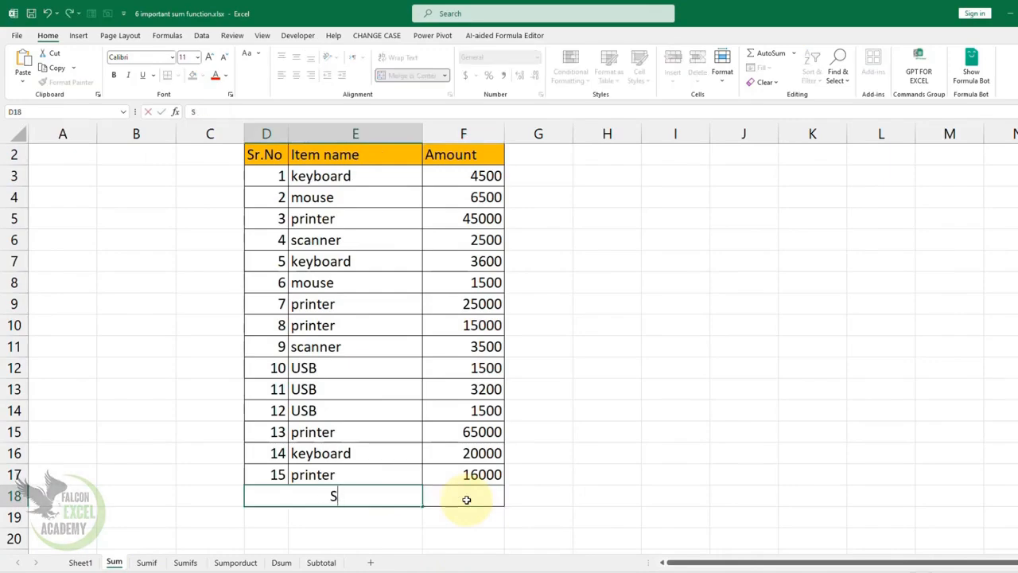
text(um)
- Total the Amount column in F18 with a manually written formula, =SUM(F3:F17)
click(483, 497)
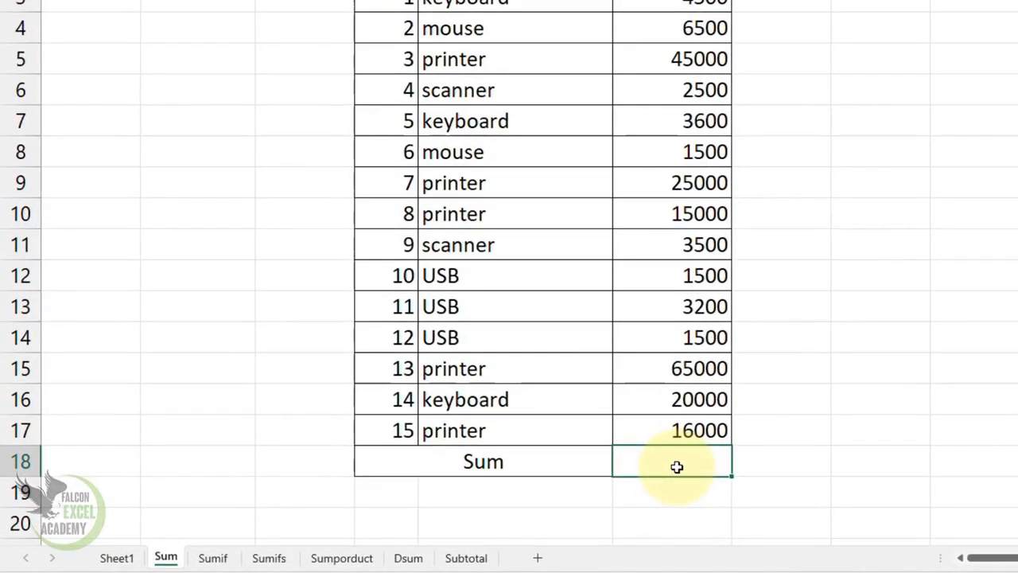
text(=)
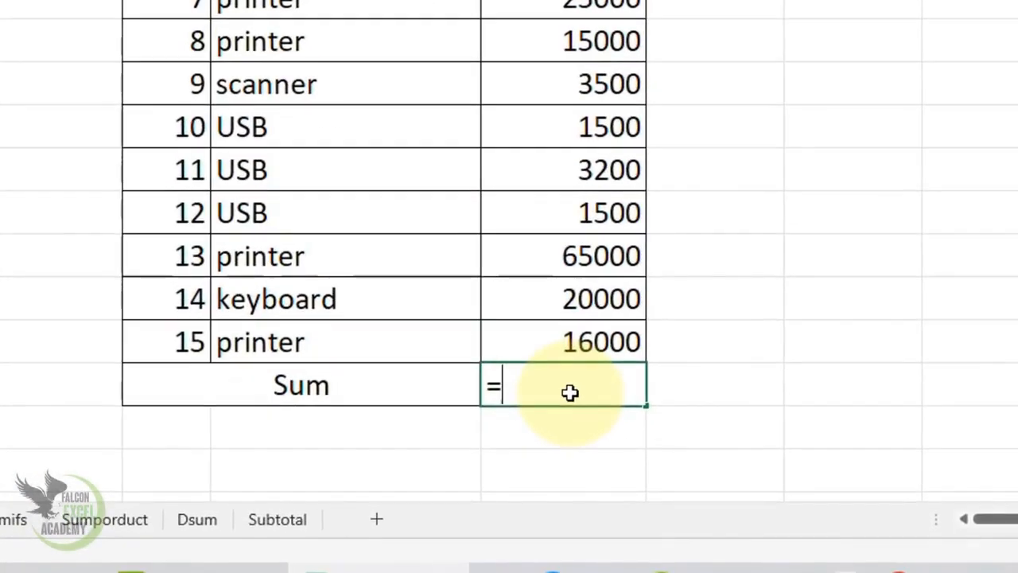
text(sum)
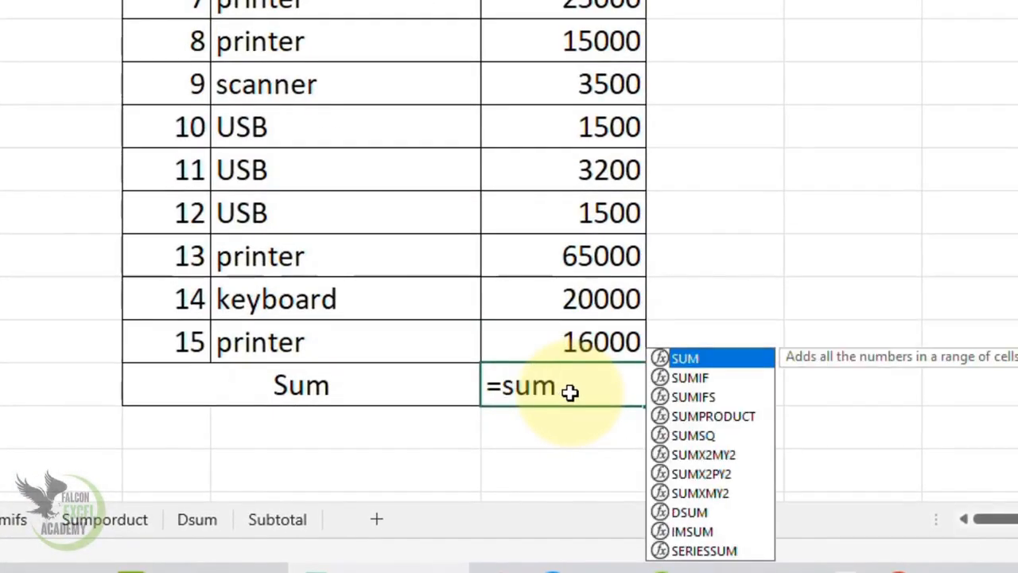
text(()
drag(576, 0, 570, 341)
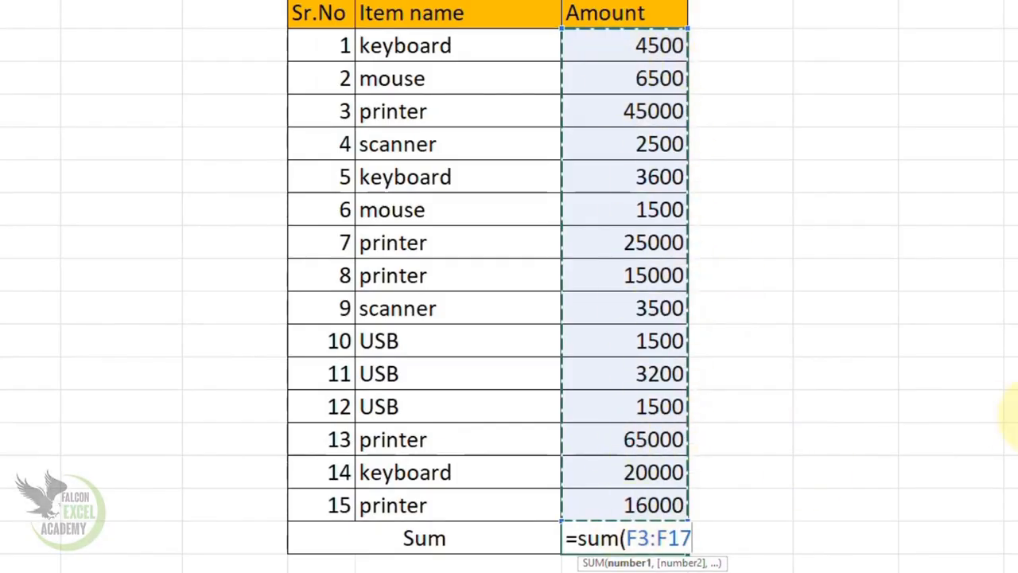
text())
key(Return)
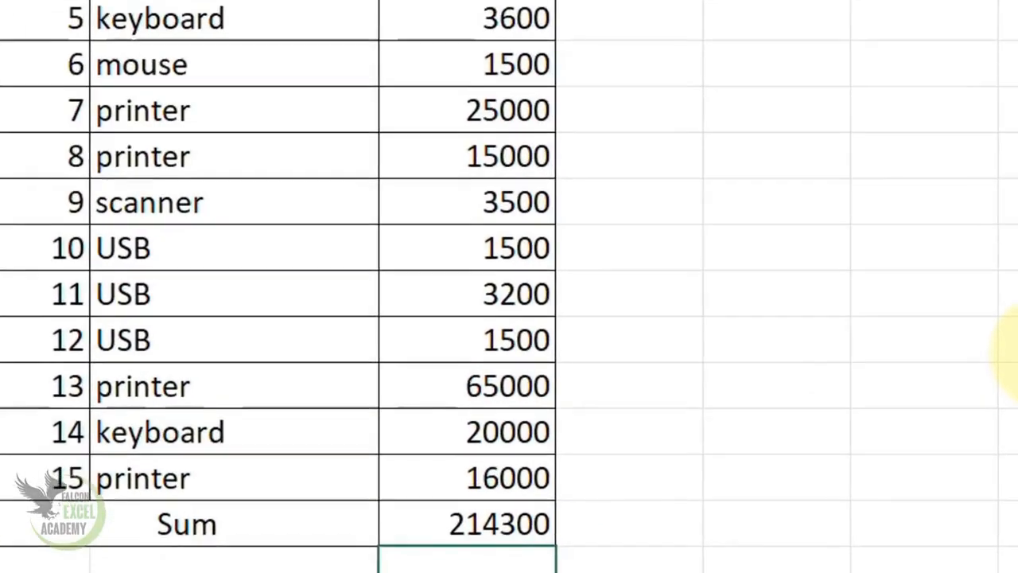
- Clear the total in F18 and recreate it with AutoSum over F3:F17
click(525, 521)
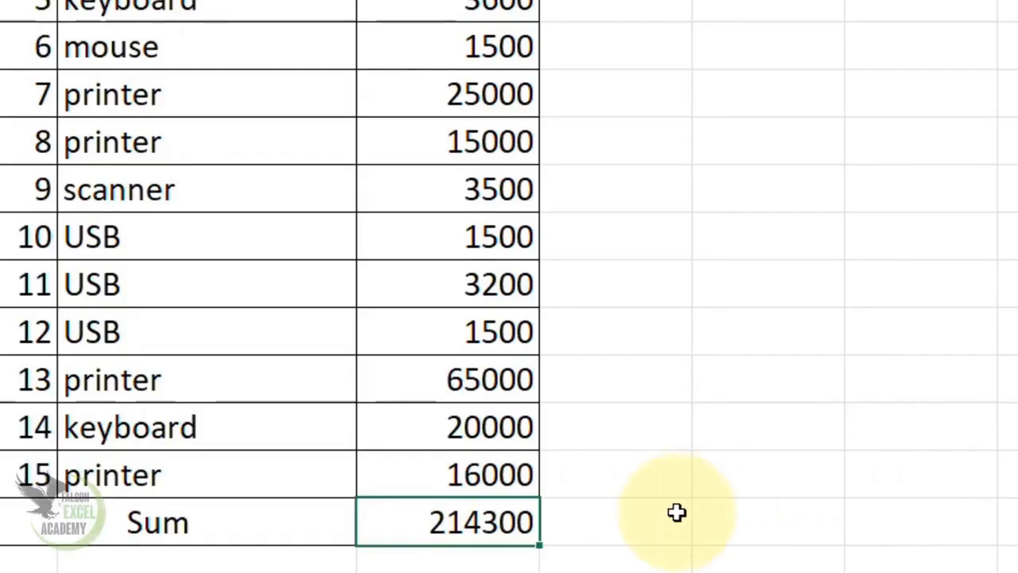
key(Delete)
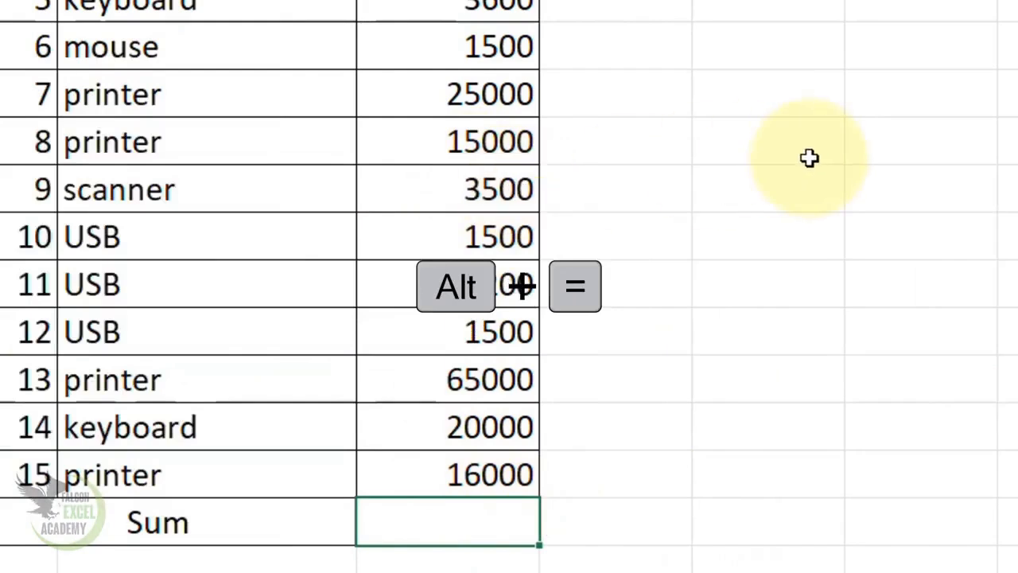
key(alt+equal)
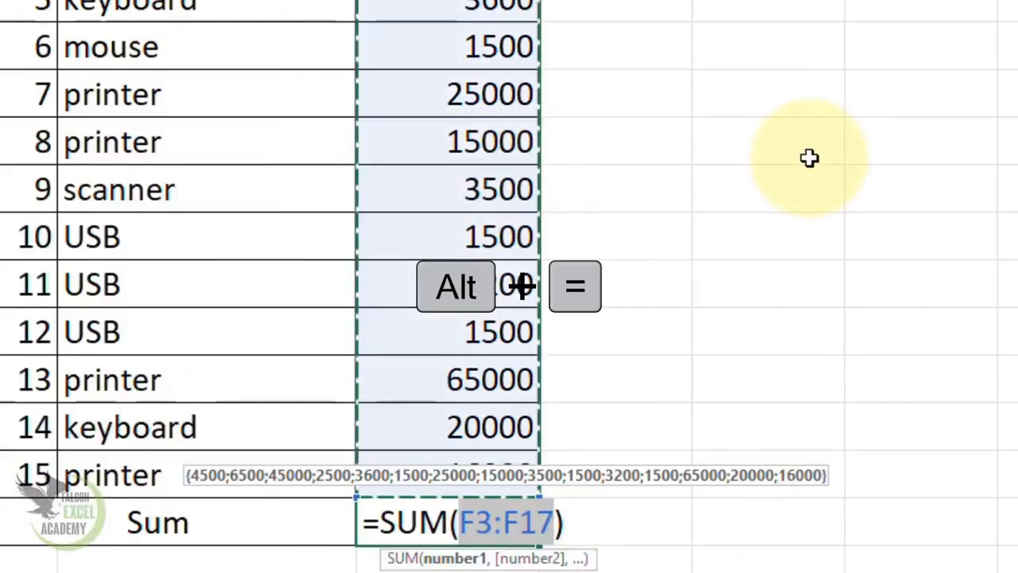
key(Return)
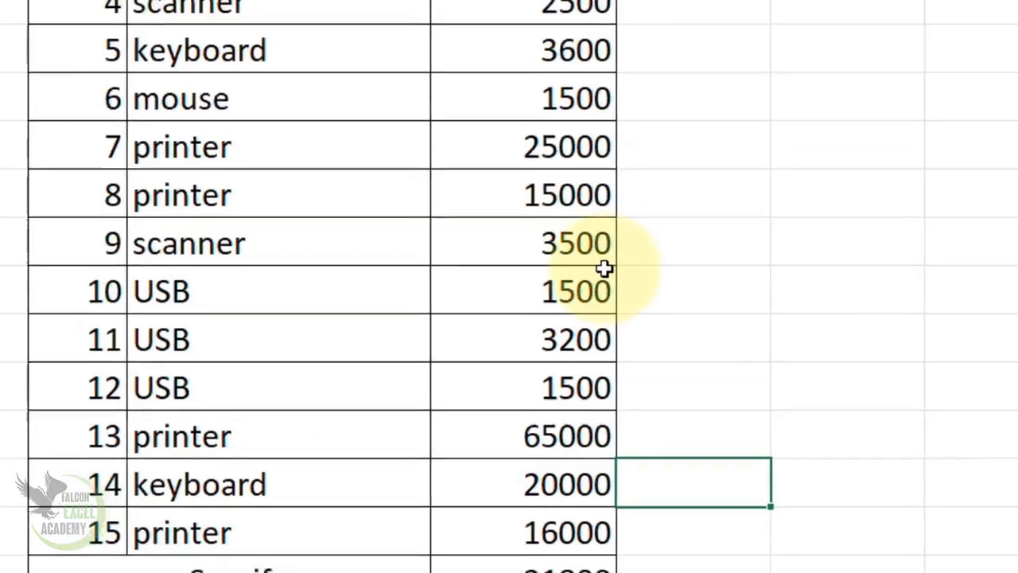
- On the Sumif sheet, clear the existing total in F18 beside the Sumif label
click(503, 524)
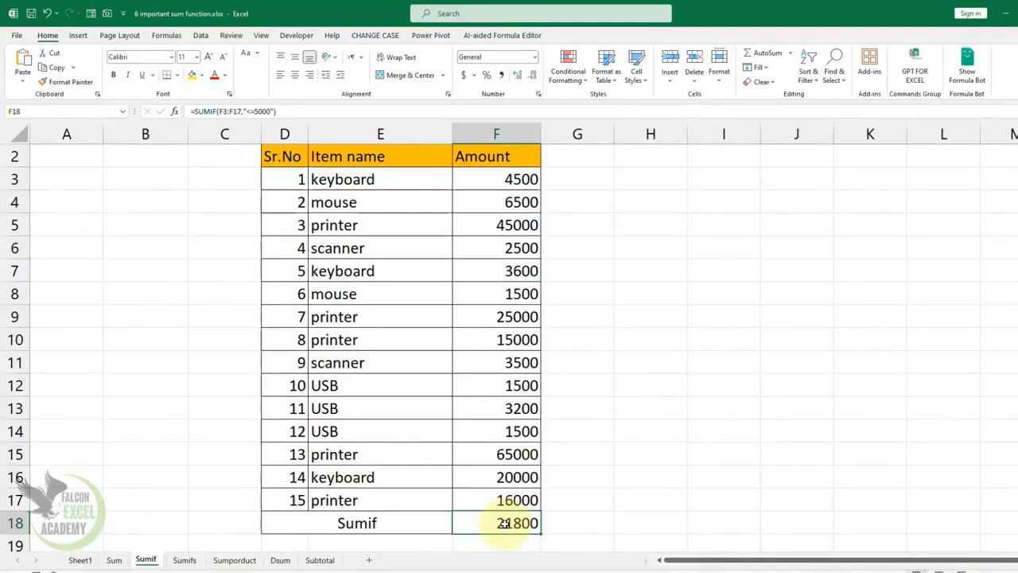
key(Delete)
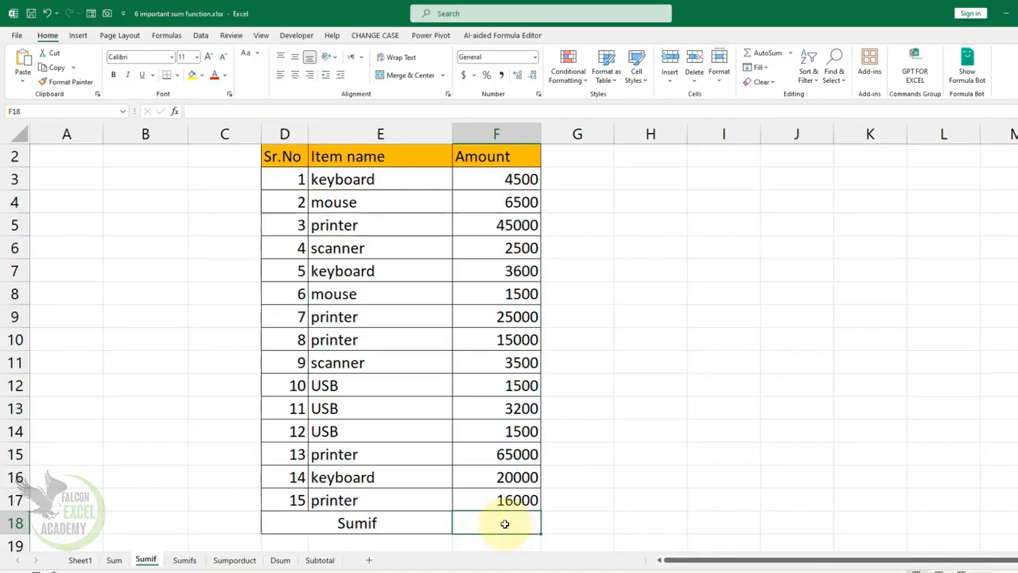
key(Left)
click(505, 523)
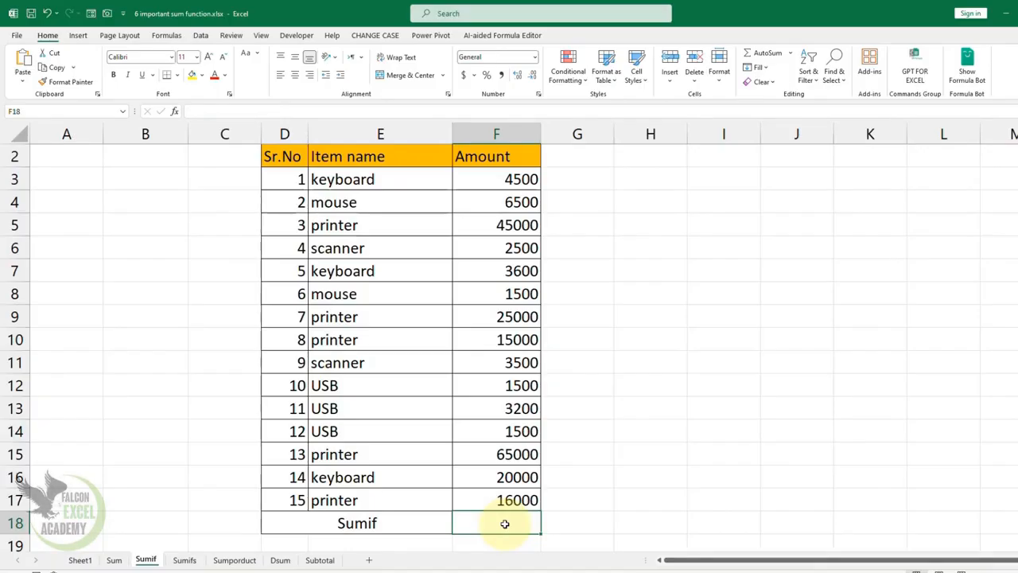
- In F18, sum only the amounts of at least 5000 with =SUMIF(F3:F17,">=5000")
text(=s)
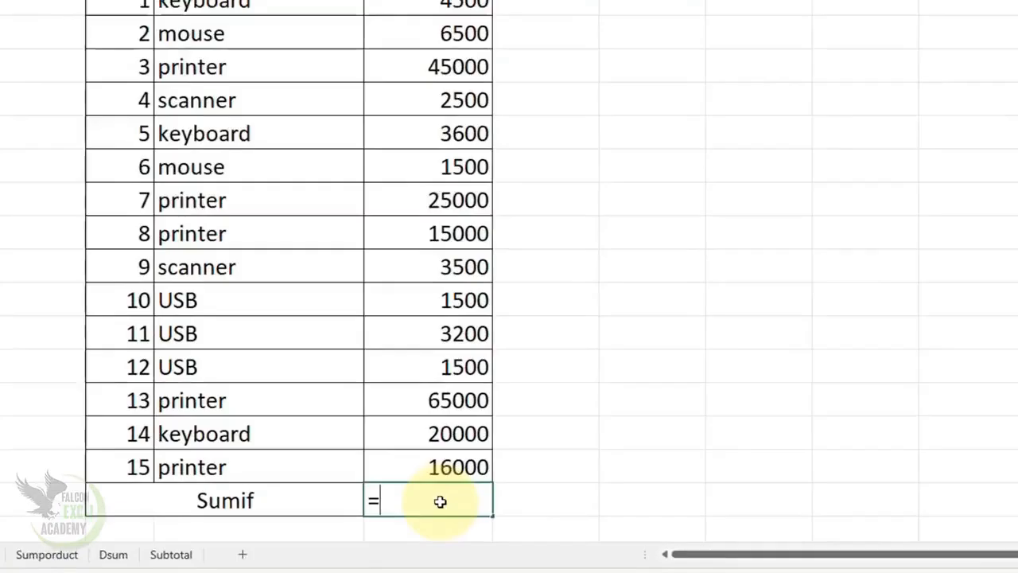
text(umif)
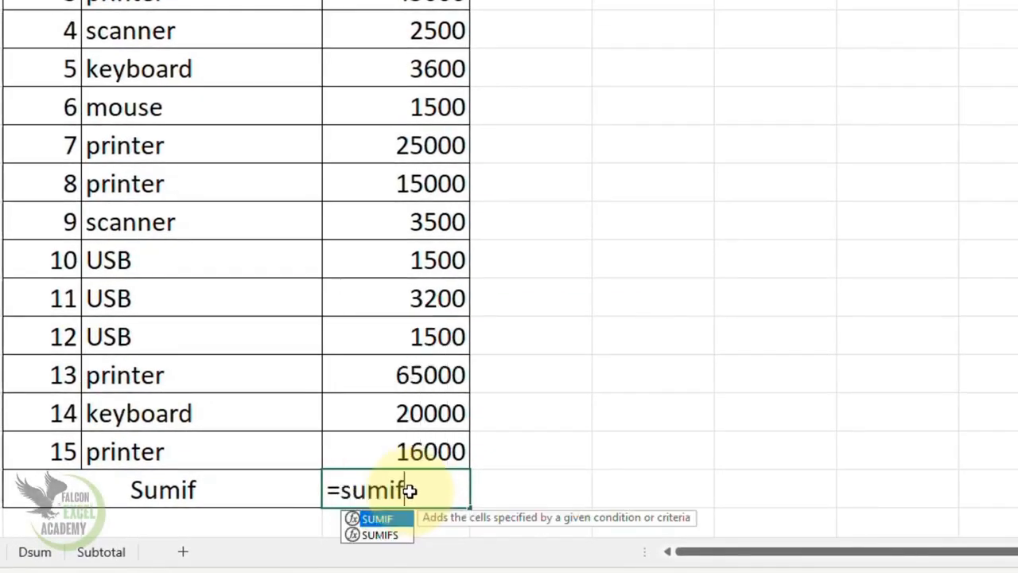
text(()
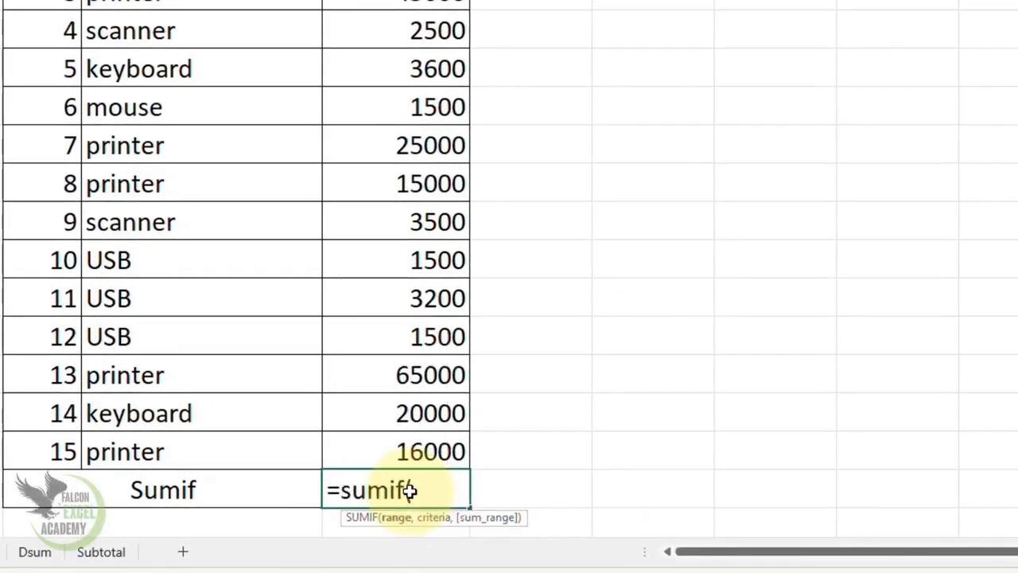
drag(429, 4, 402, 447)
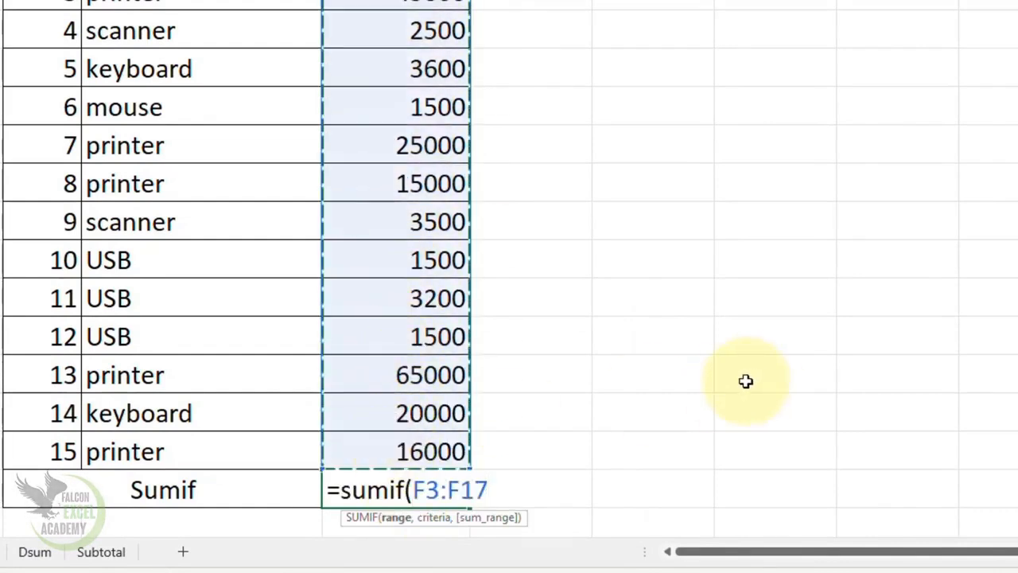
text(,">=)
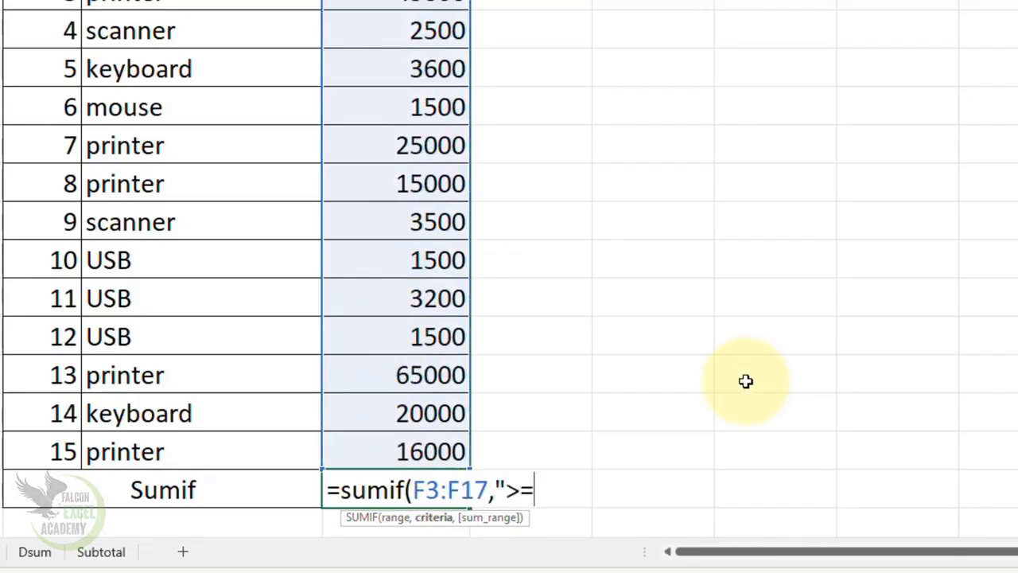
text(5000)
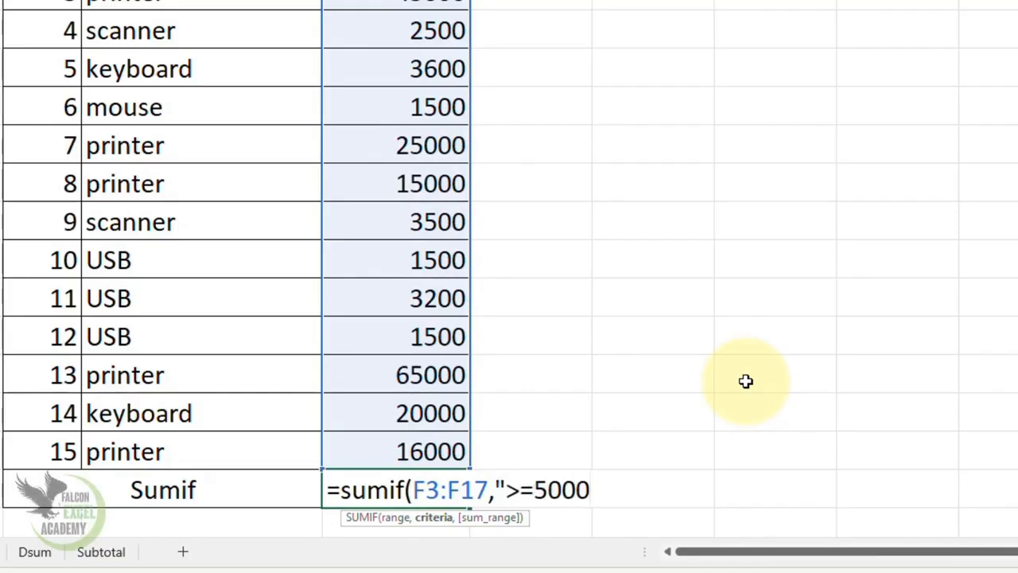
text("))
key(Return)
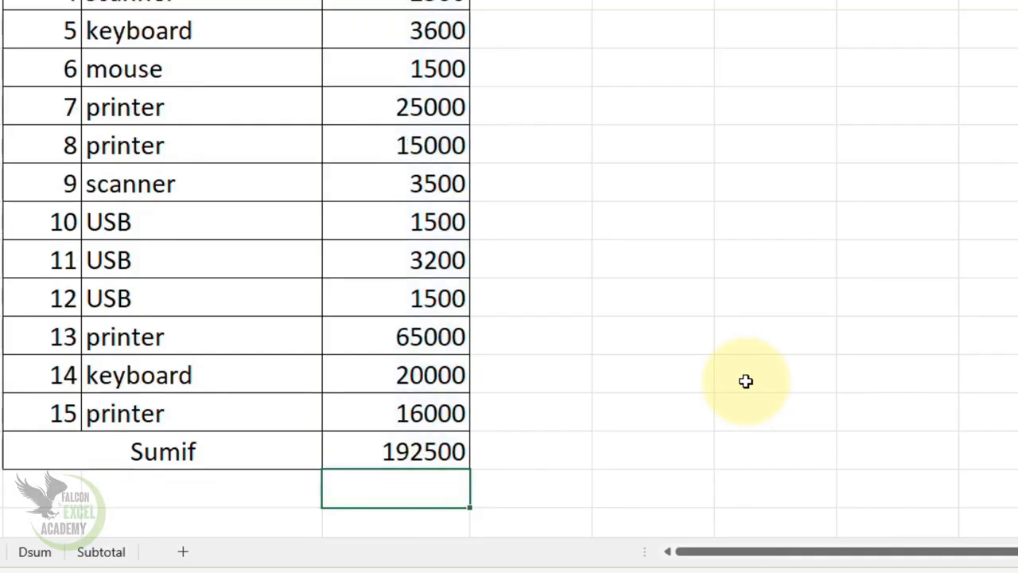
- Replace the formula in F18 with =SUMIF(F3:F17,"<=5000") to sum the amounts up to 5000
key(Up)
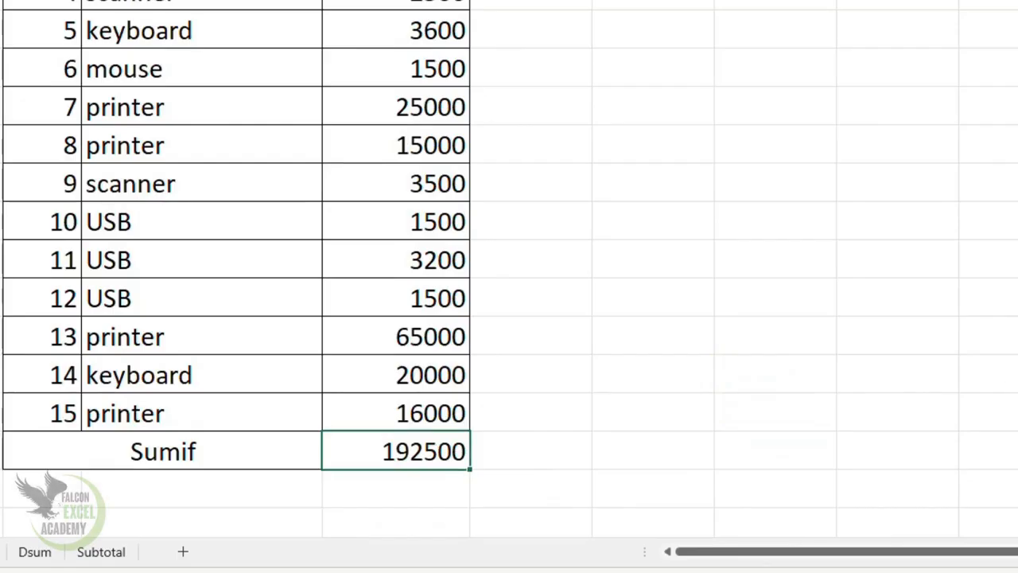
scroll(509, 268, up, 2)
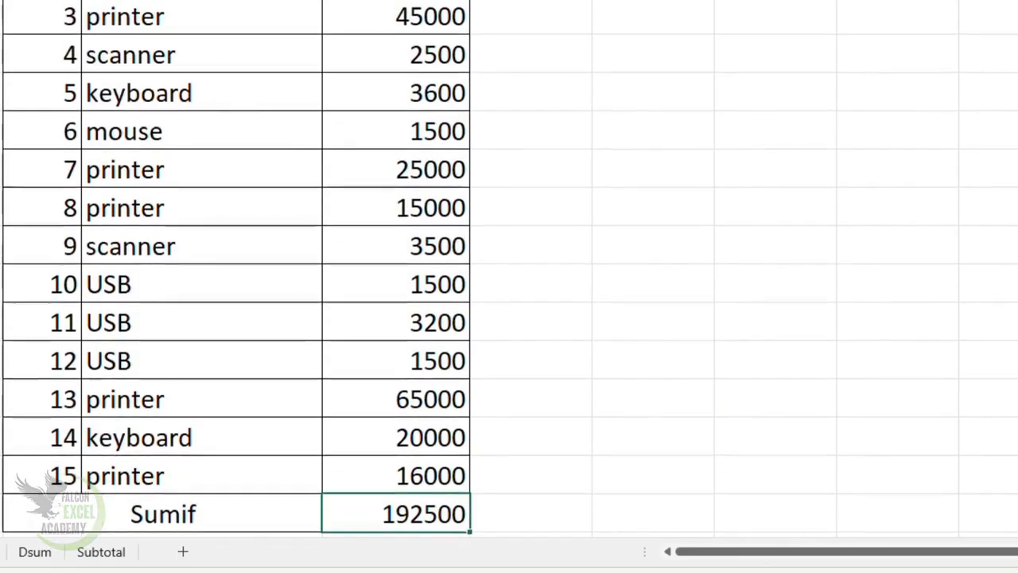
scroll(509, 268, up, 1)
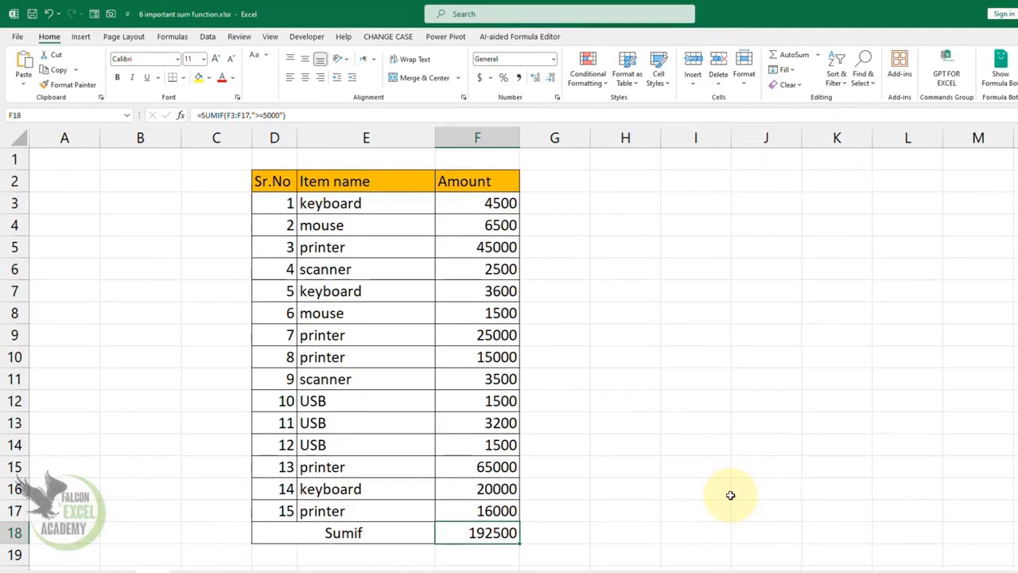
key(Delete)
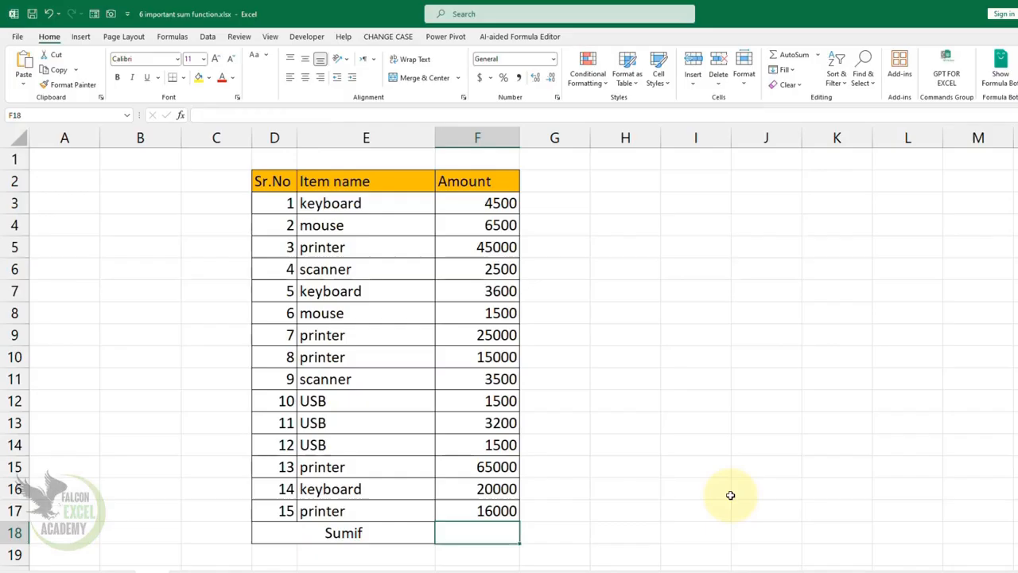
text(=sumif)
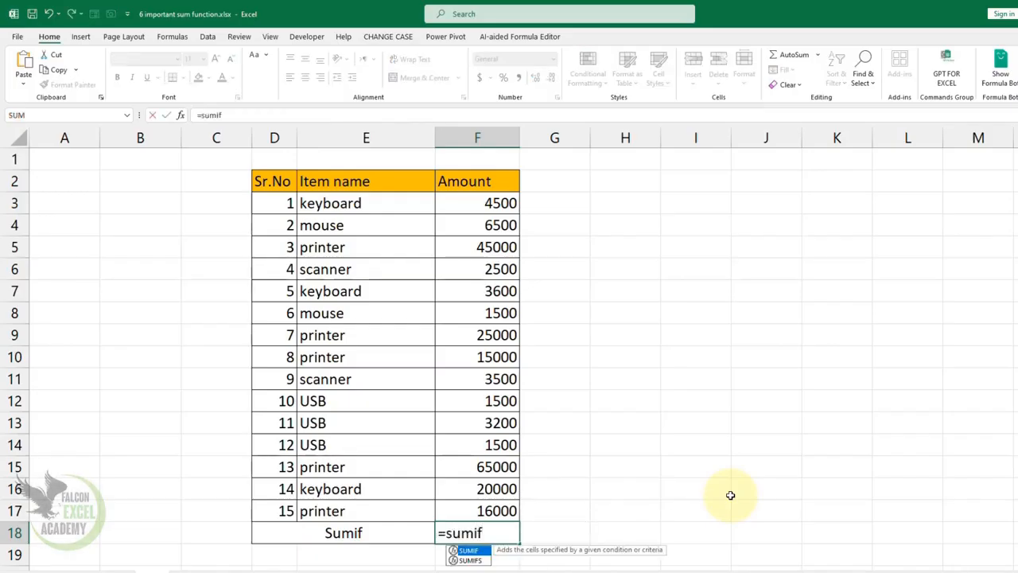
key(Tab)
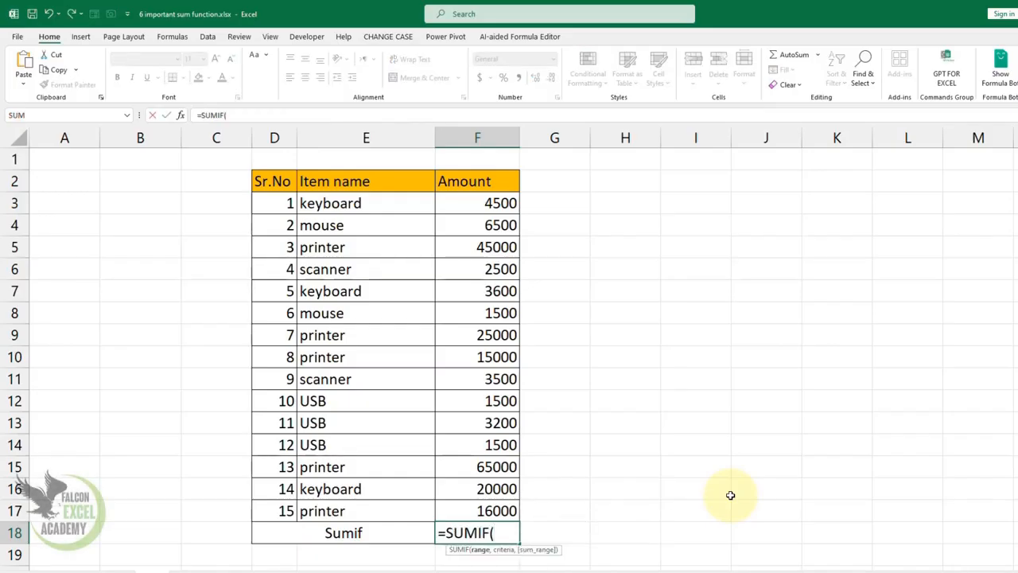
drag(501, 206, 469, 500)
text(,"<)
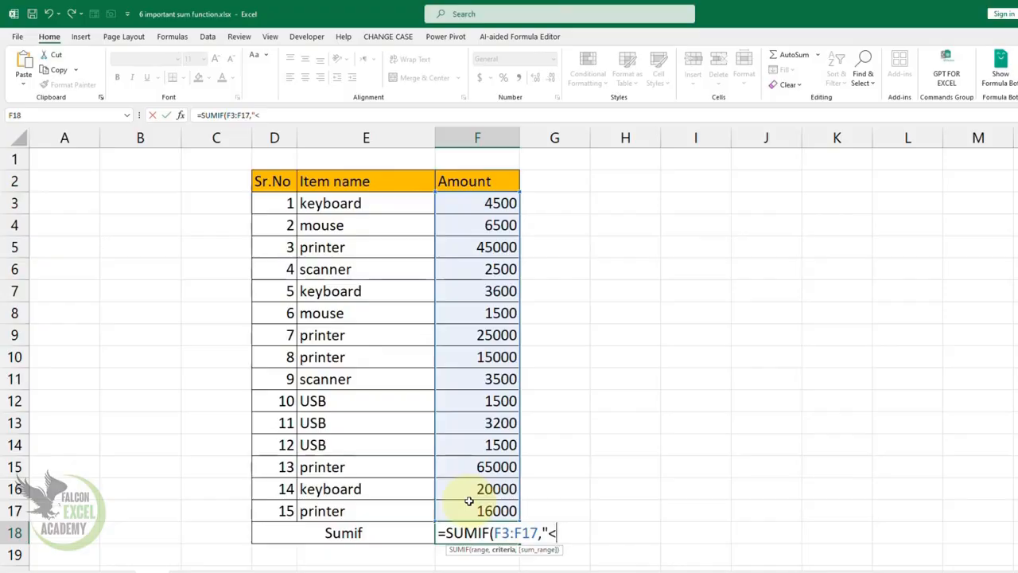
text(=5000)
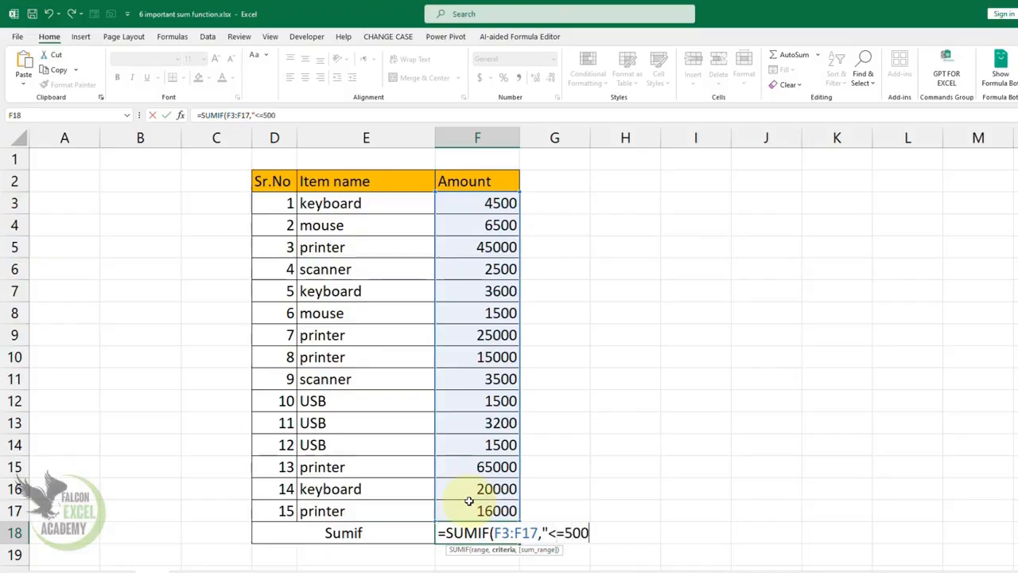
text("))
key(ctrl+Return)
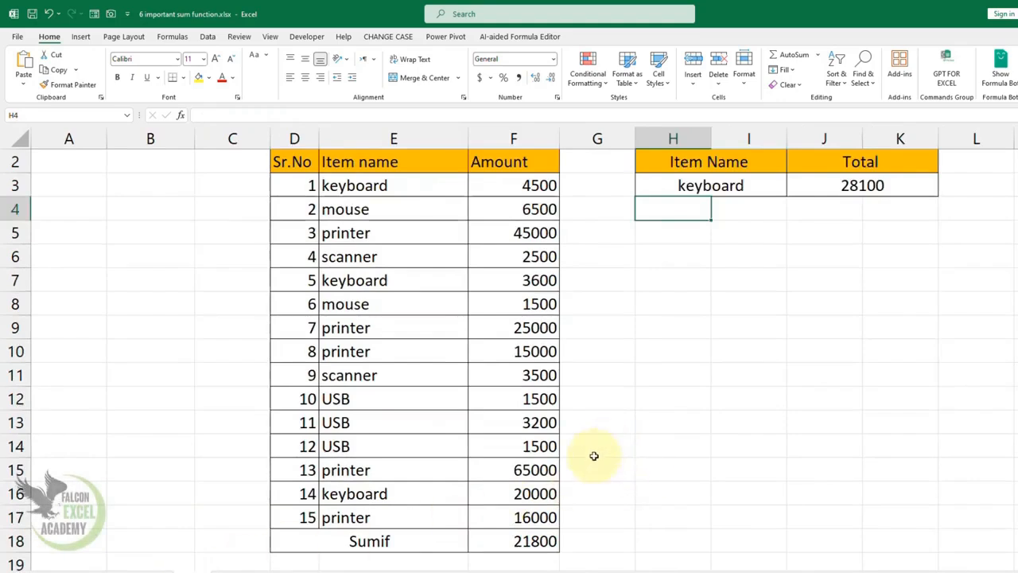
- Change the item name criterion in H3 to "usb" and keep that cell selected
click(704, 190)
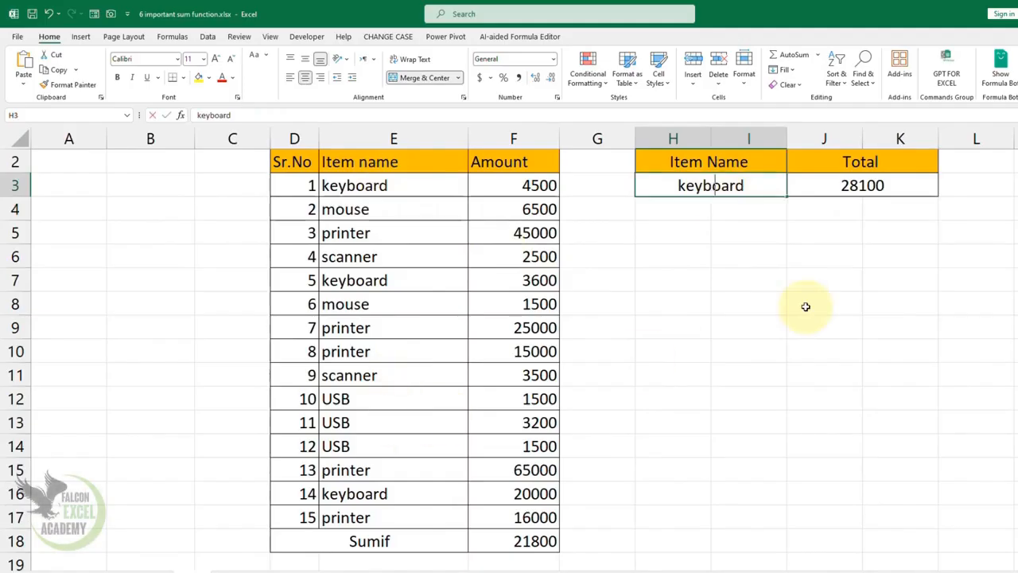
key(BackSpace)
text(usb)
key(Return)
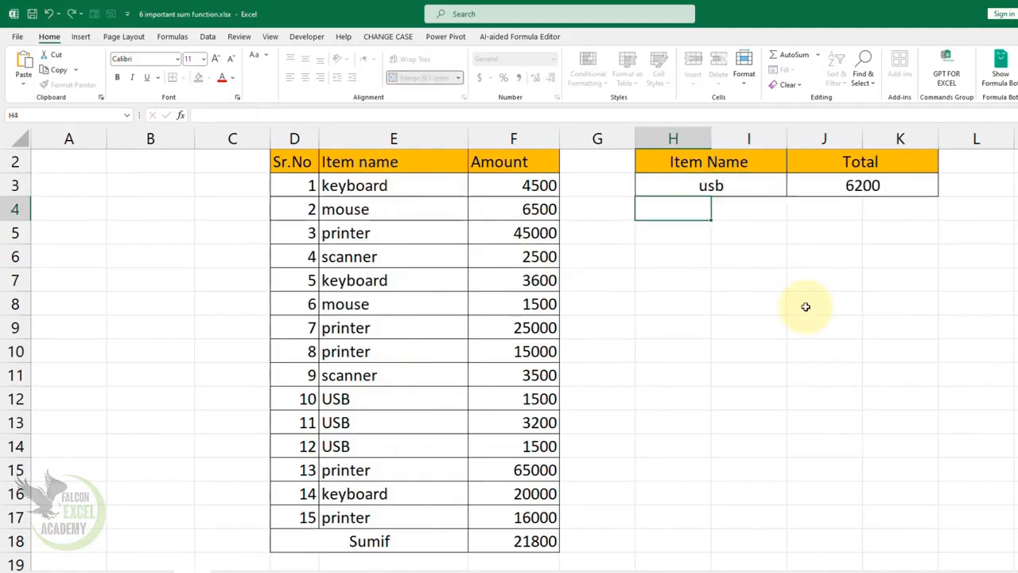
key(Up)
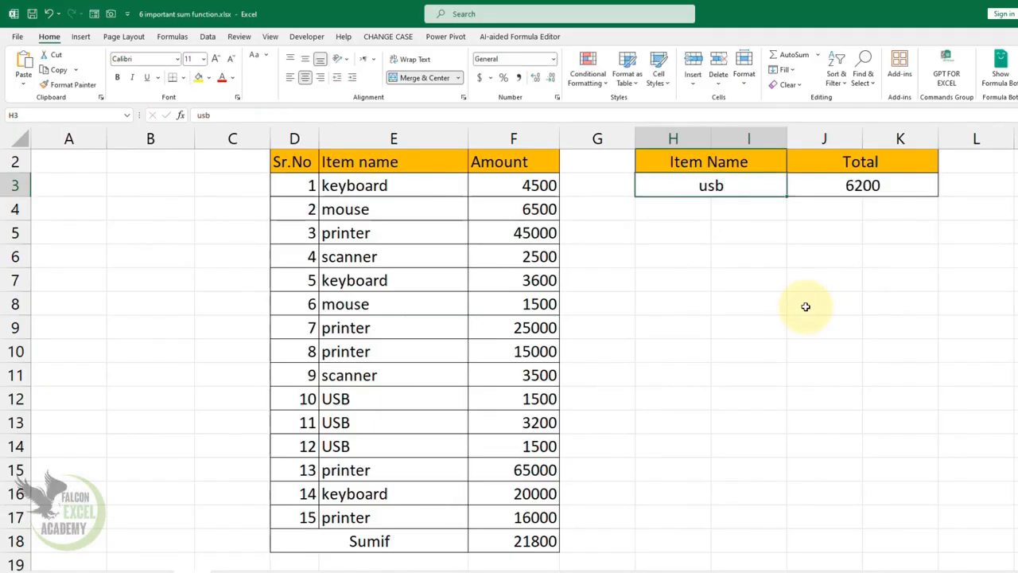
- Change the item name criterion in H3 to "scanner", replace it with "printer", and inspect the formula in the Total cell J3
text(scanner)
key(Return)
key(Up)
text(printer)
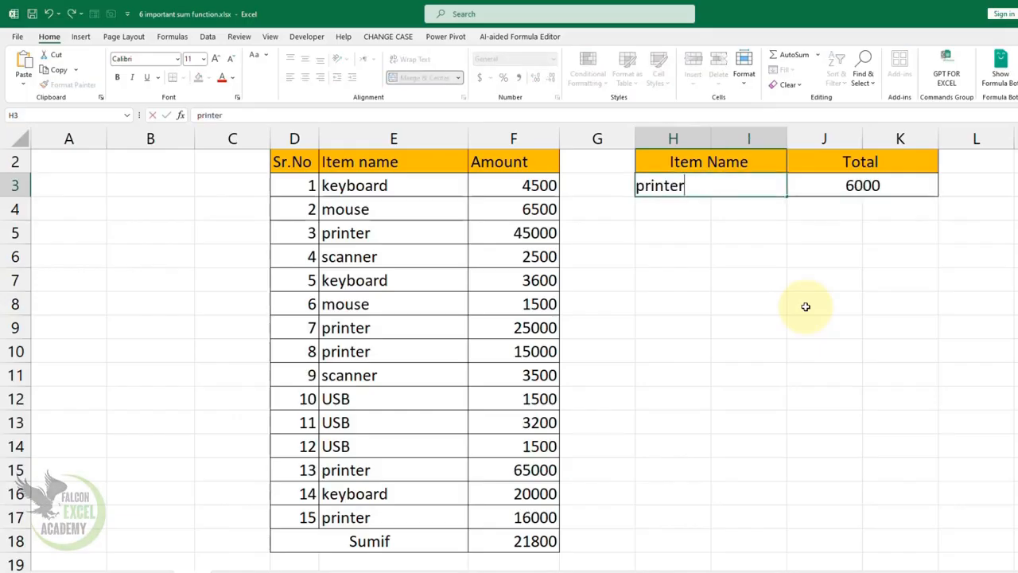
key(Return)
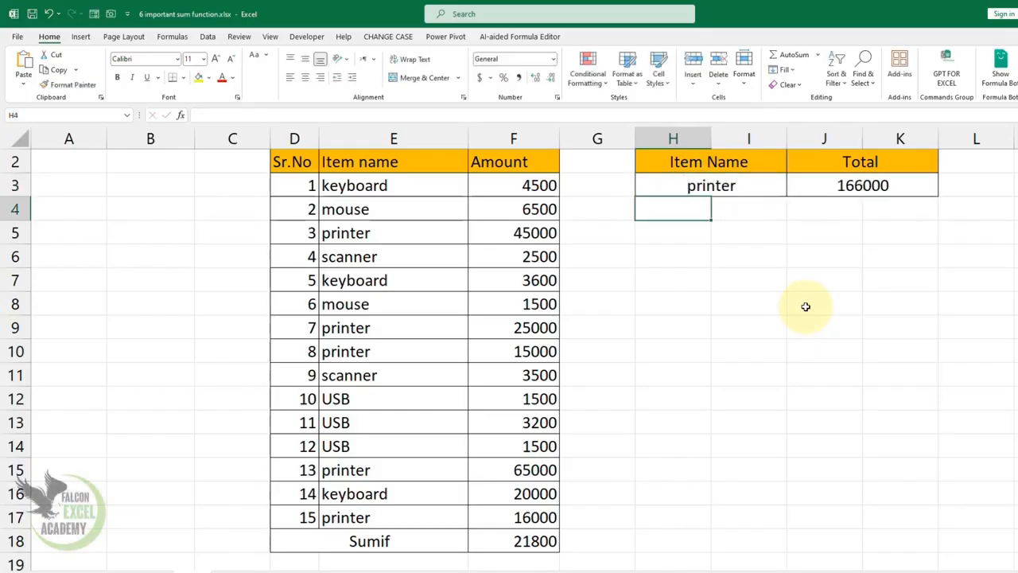
click(883, 191)
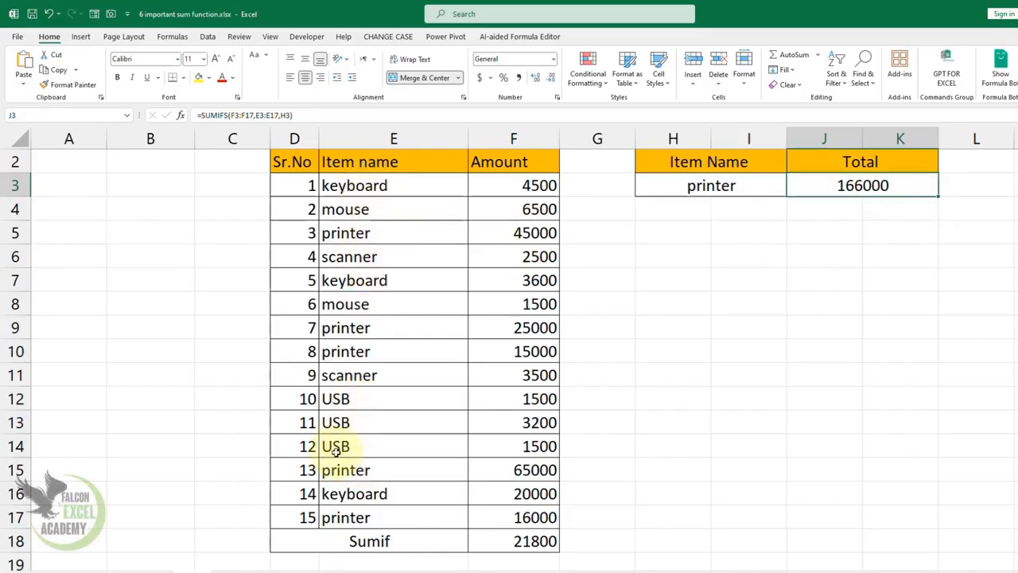
- Set the item name criterion in H3 back to "usb"
click(694, 188)
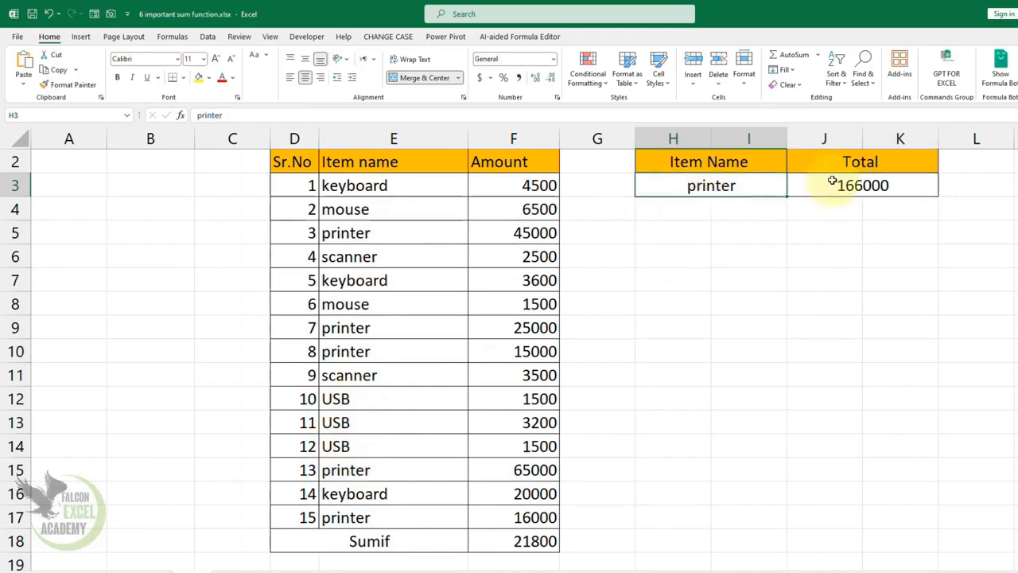
text(usb)
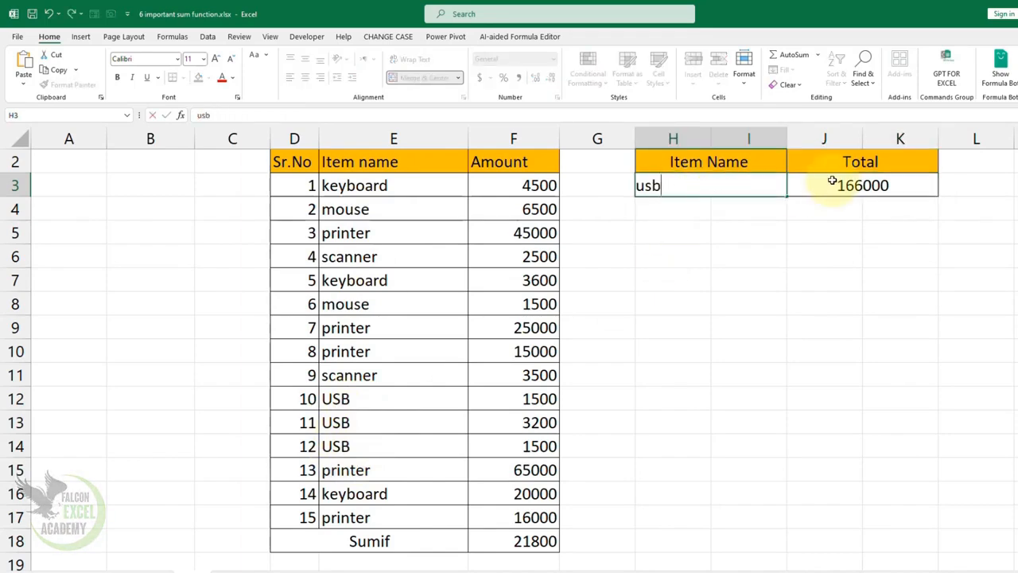
key(Return)
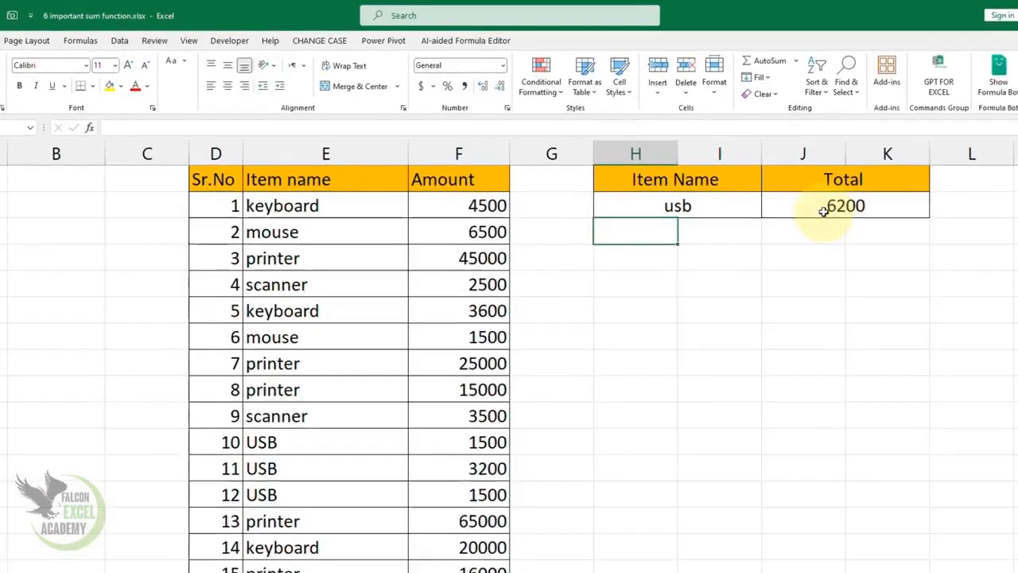
- Clear the Total cell J3 and the Sumif label and its total in row 18
click(845, 182)
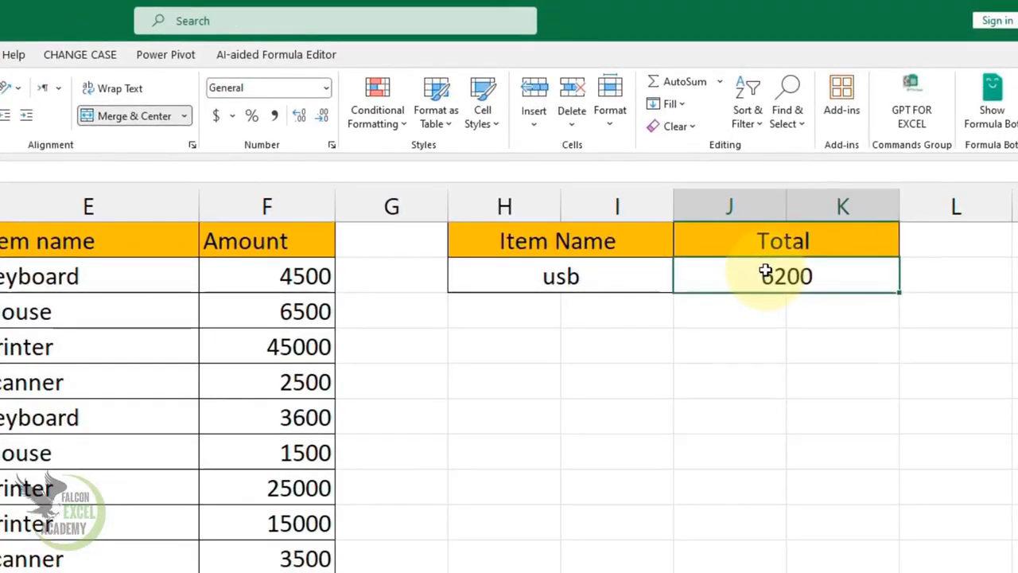
key(Delete)
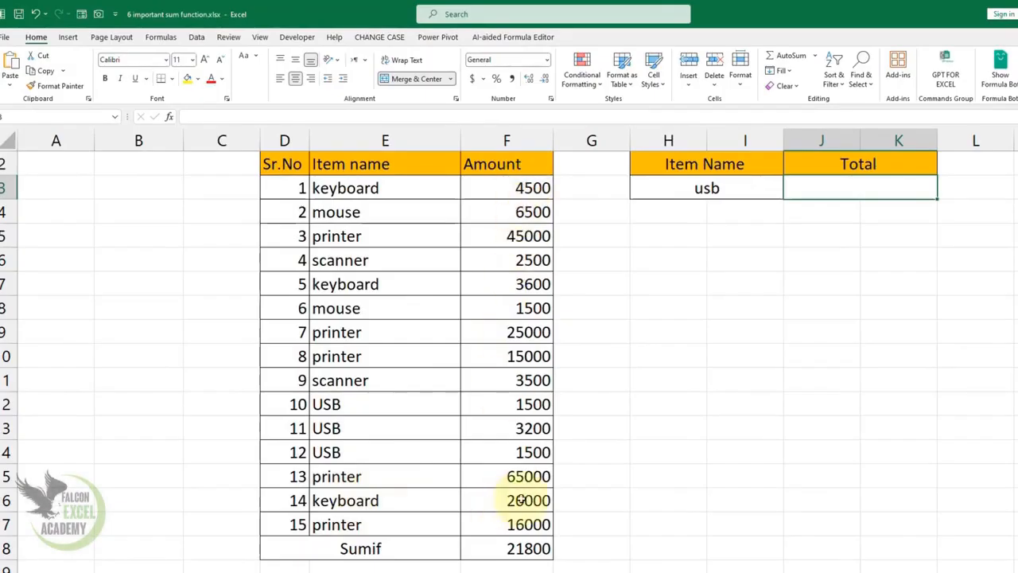
drag(444, 550, 509, 548)
key(Delete)
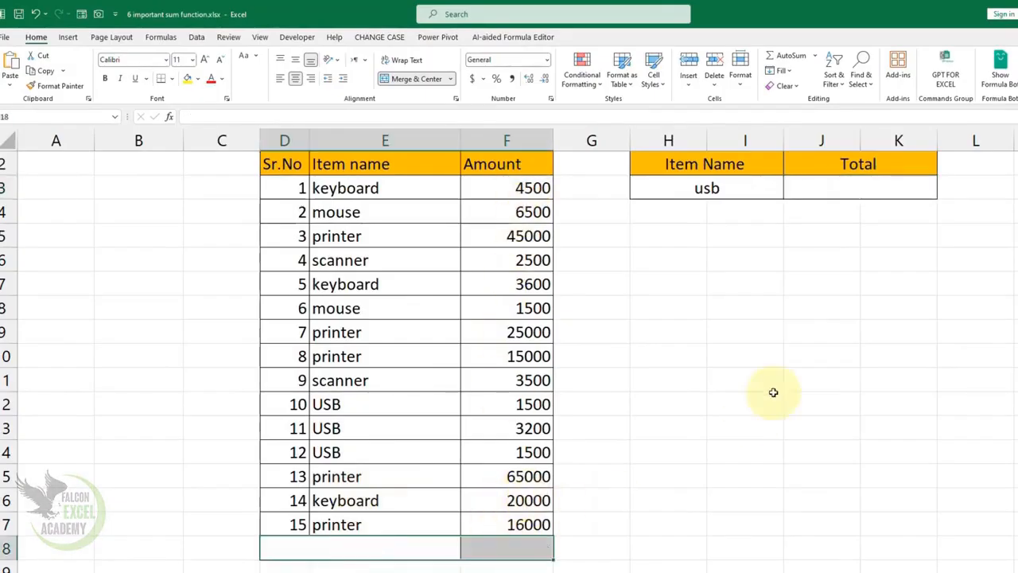
- In J3, total the amounts matching the item name criterion with =SUMIFS(F3:F17,E3:E17,H3)
click(821, 184)
text(=sumifs)
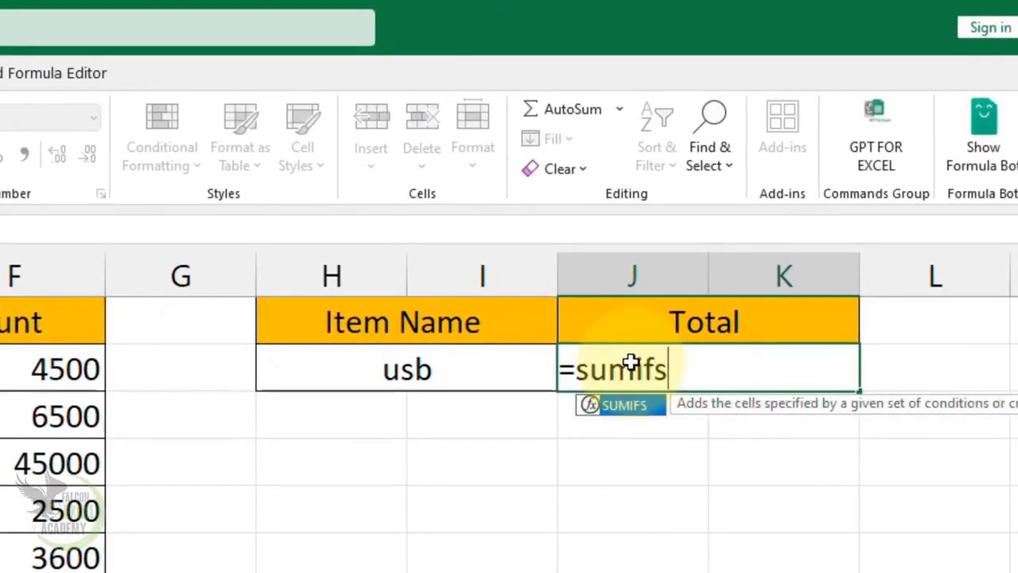
text(()
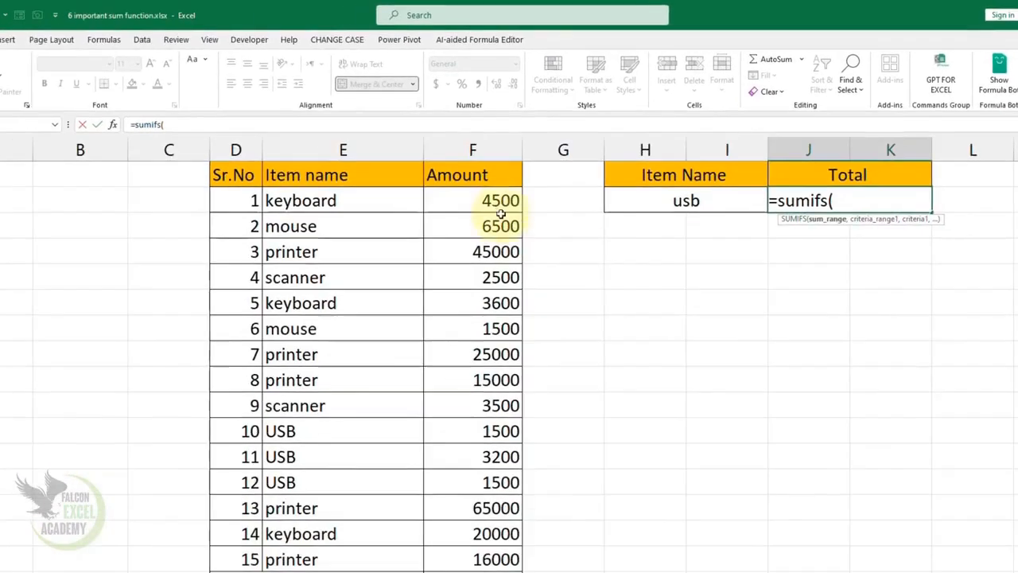
drag(499, 203, 476, 549)
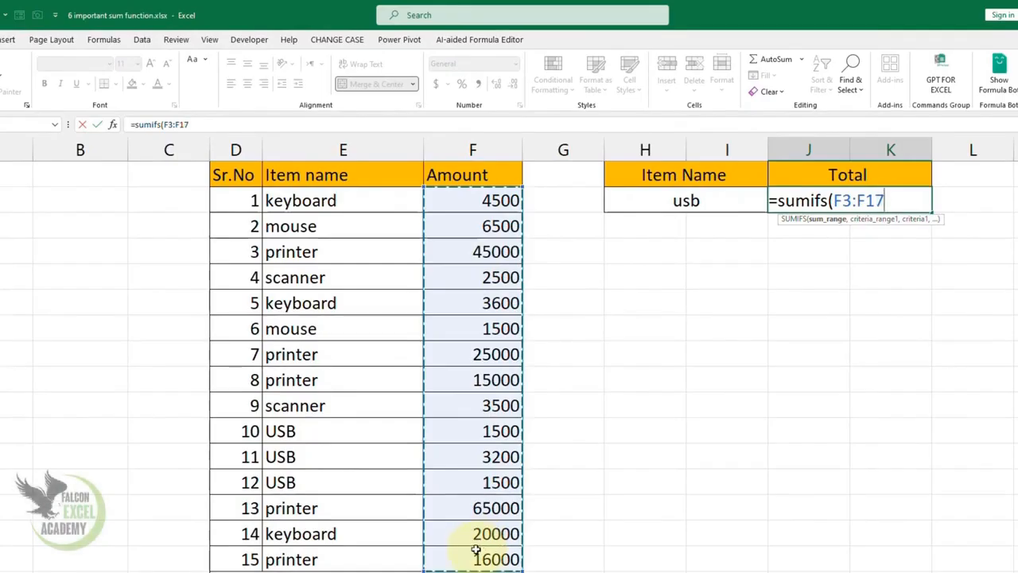
text(,)
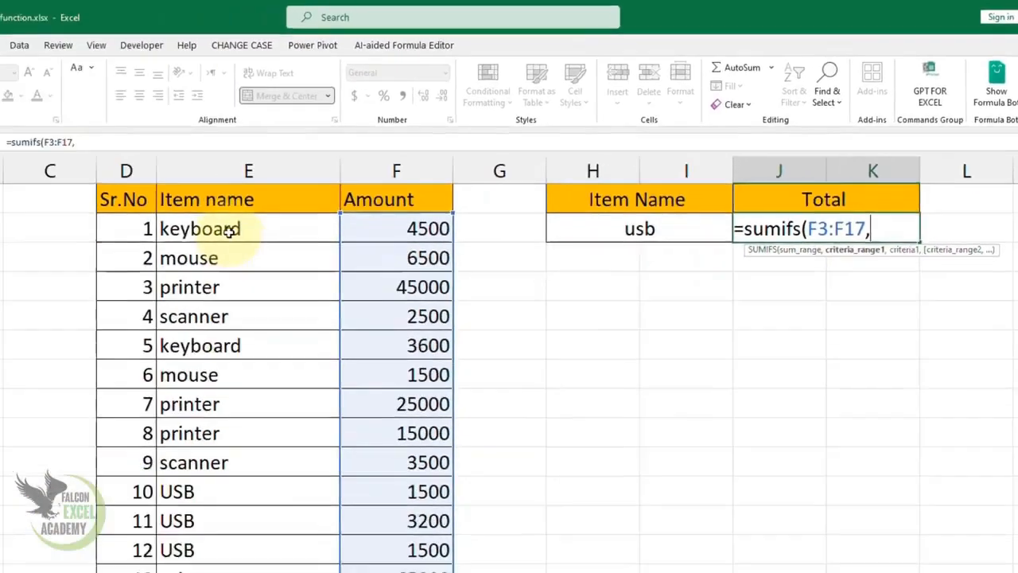
drag(229, 230, 215, 456)
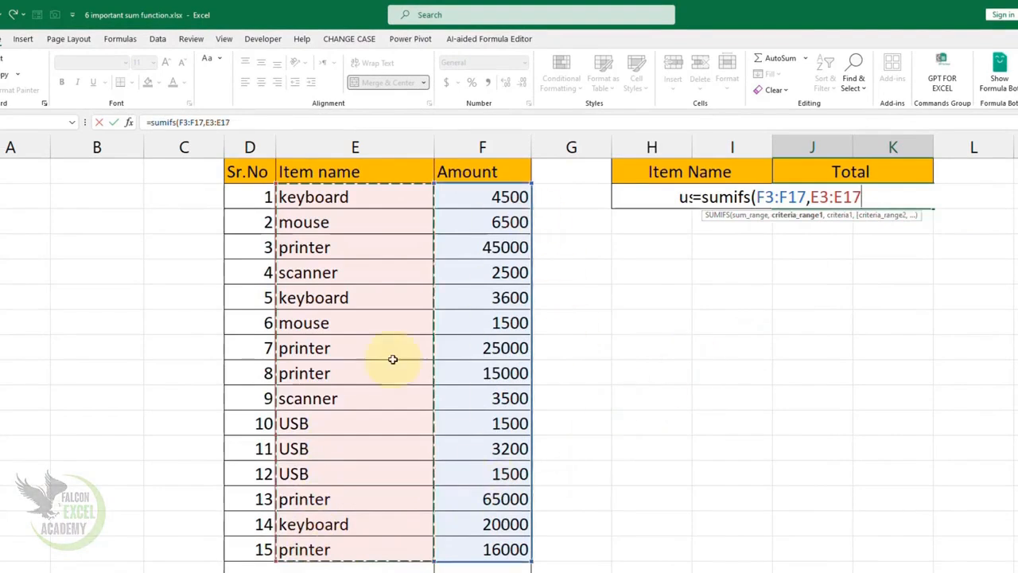
text(,)
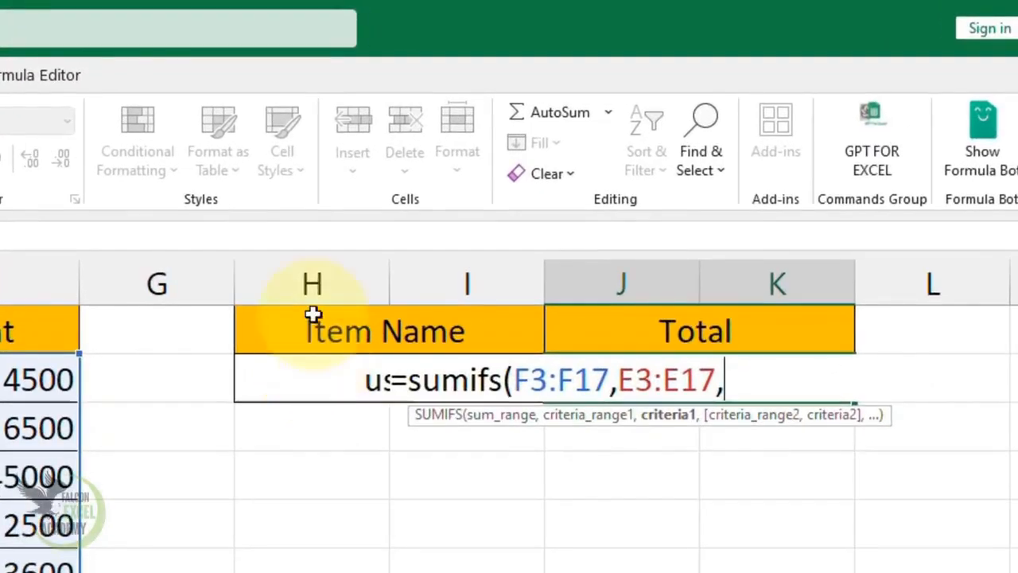
click(307, 376)
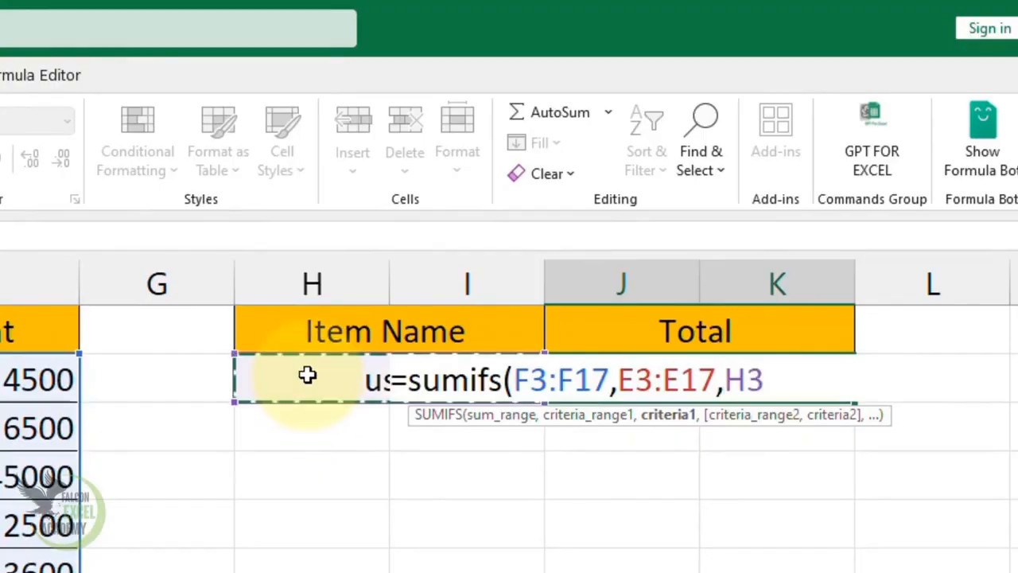
text())
key(Return)
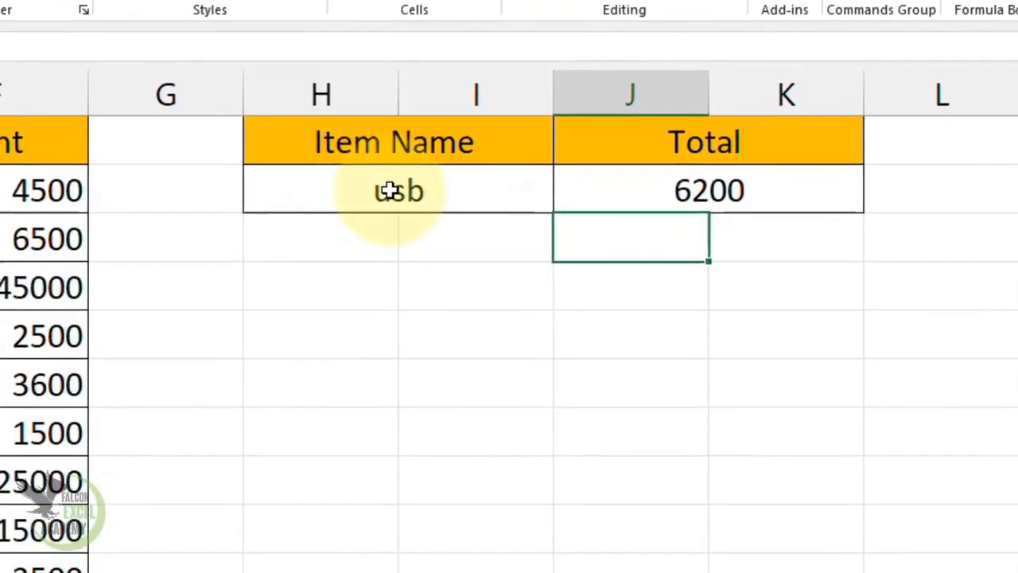
- Test the SUMIFS total by changing the item name criterion in H3 to "printer" and then to "keyboard"
click(380, 375)
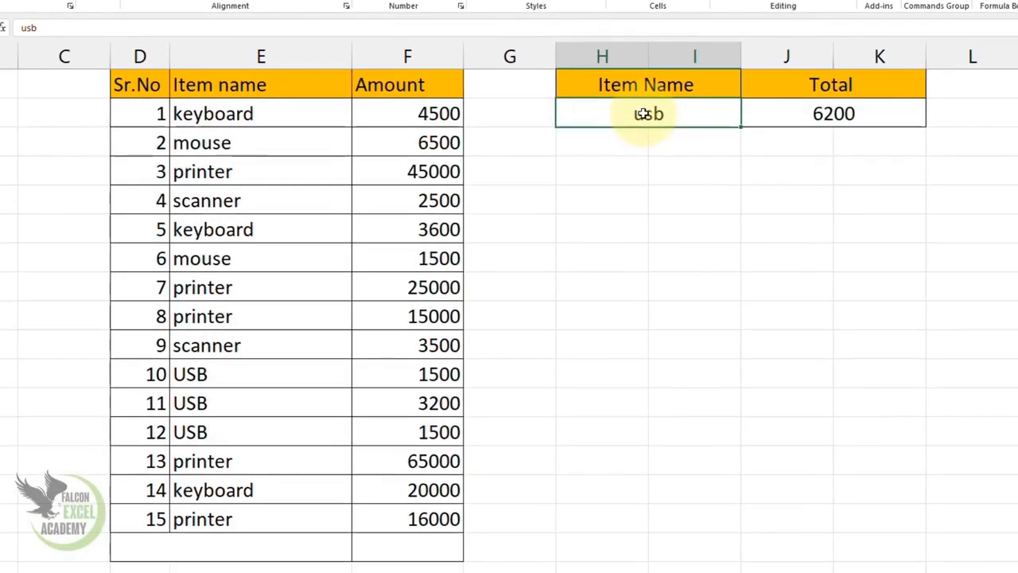
text(printer)
key(Return)
click(642, 114)
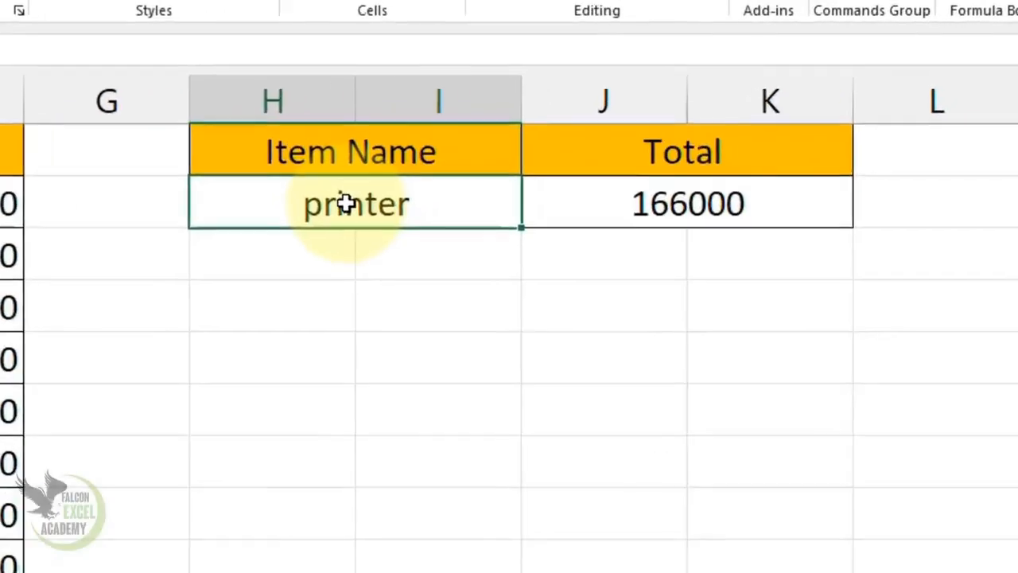
text(keyboard)
key(Return)
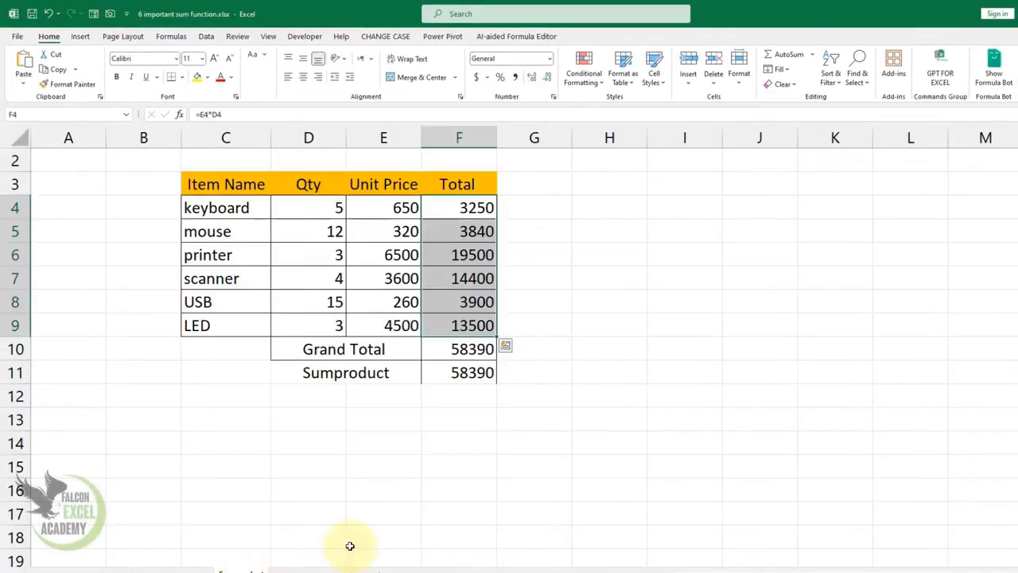
- On the sheet with quantities and unit prices, inspect the Grand Total formula and clear the item totals in F4:F9
click(466, 443)
click(473, 347)
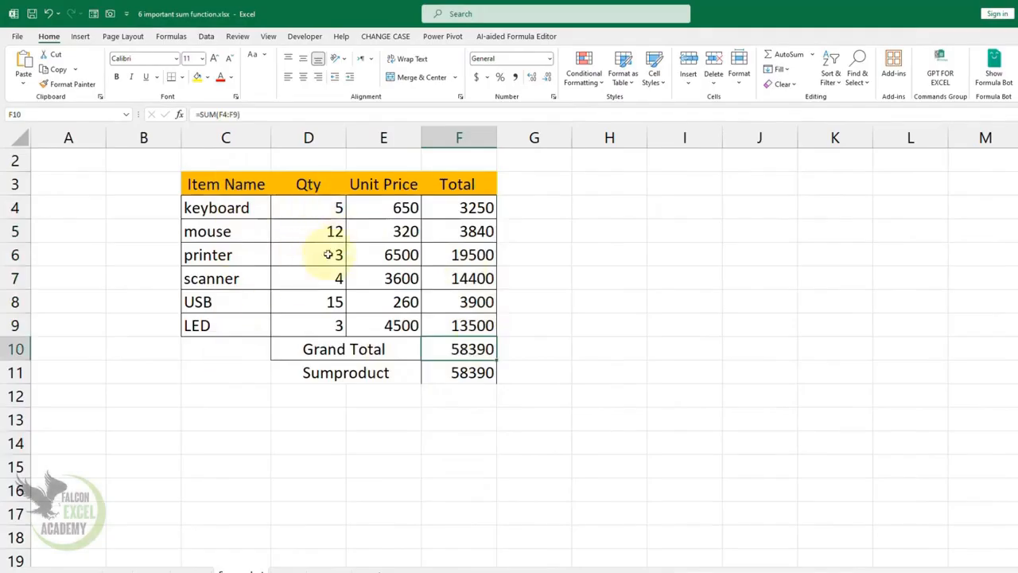
drag(469, 207, 466, 318)
key(Delete)
- Calculate the keyboard total in F4 with =E4*D4 and fill the formula down to F9
click(462, 207)
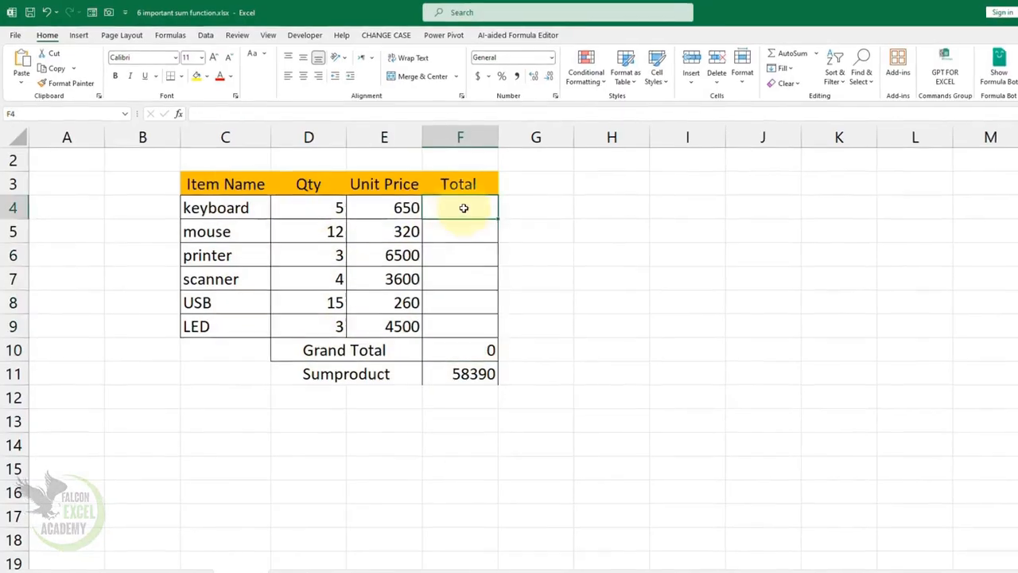
text(=)
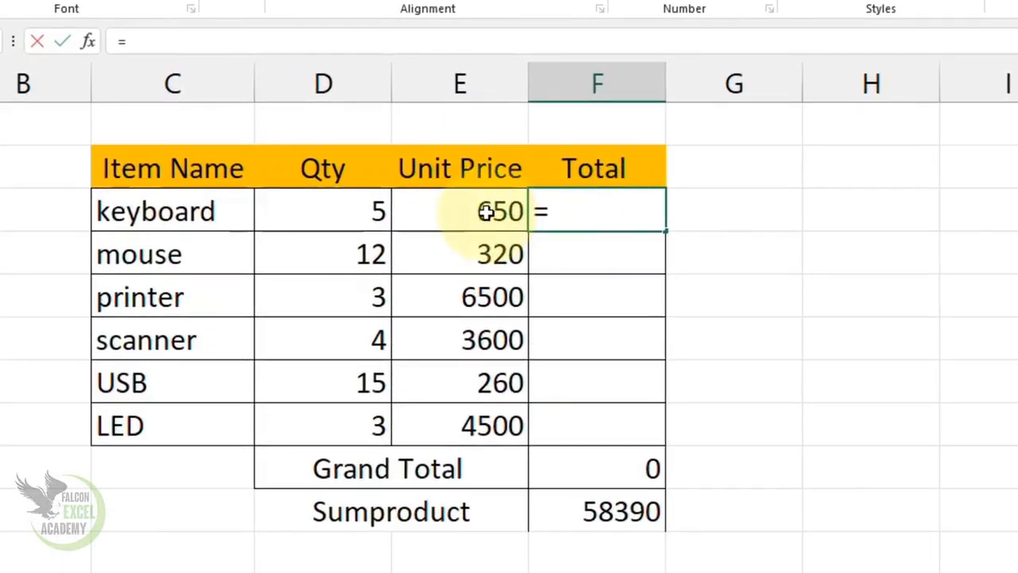
click(486, 211)
text(*)
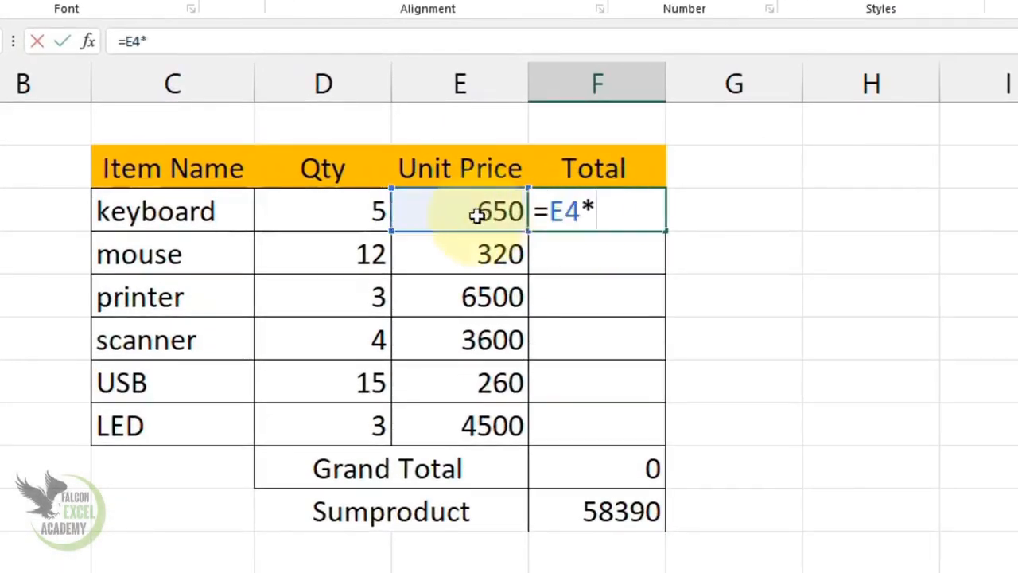
click(362, 211)
key(Return)
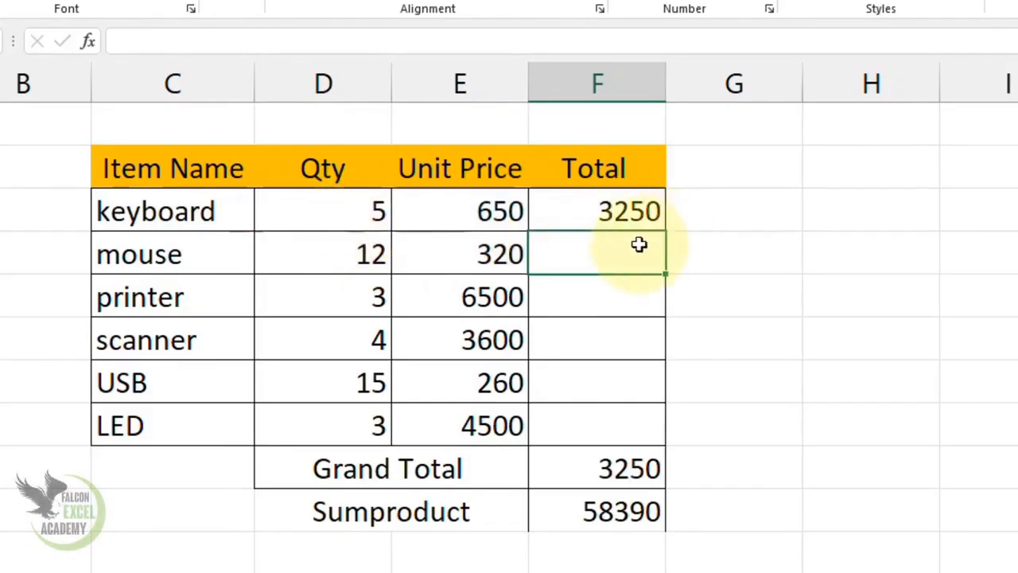
click(626, 223)
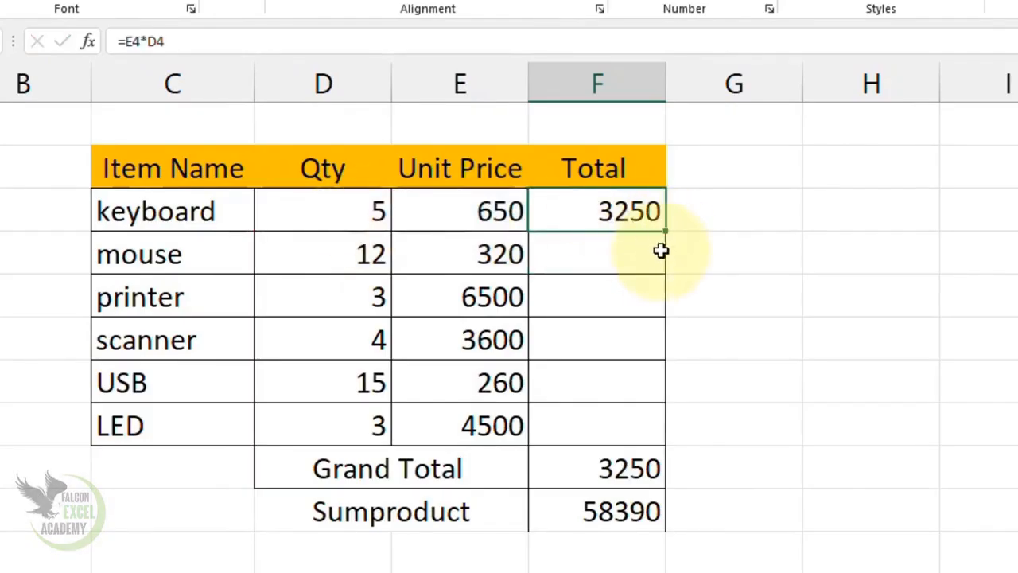
drag(665, 231, 652, 433)
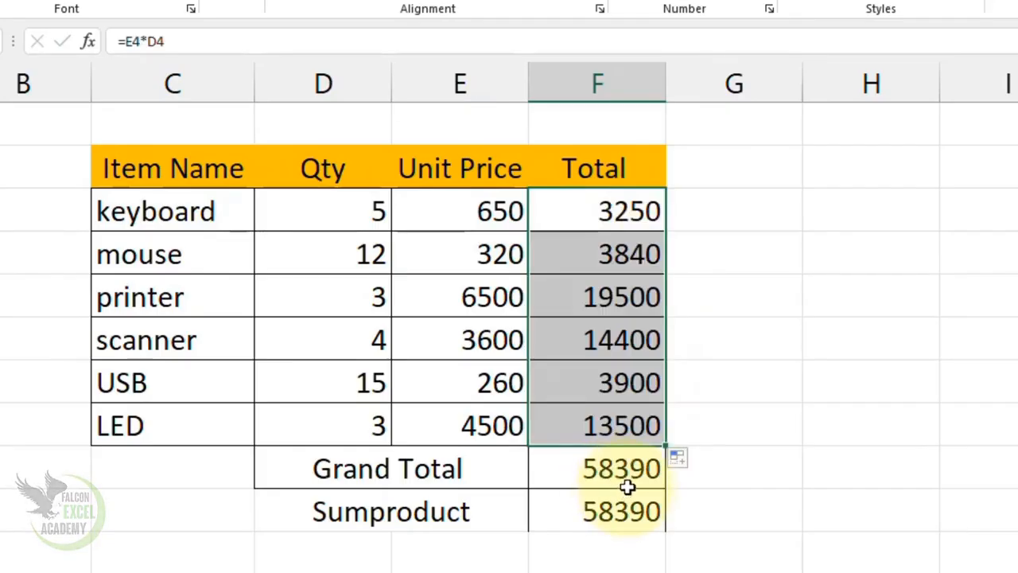
- Clear the item totals in F4:F9 and the formulas in the Sumproduct cell F11 and Grand Total cell F10
click(718, 469)
drag(629, 214, 611, 421)
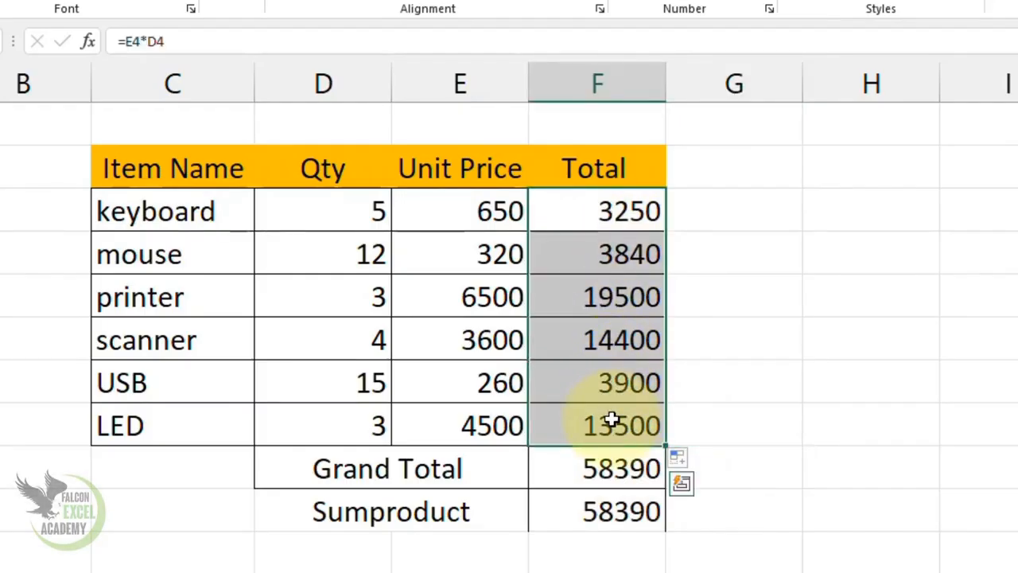
key(Delete)
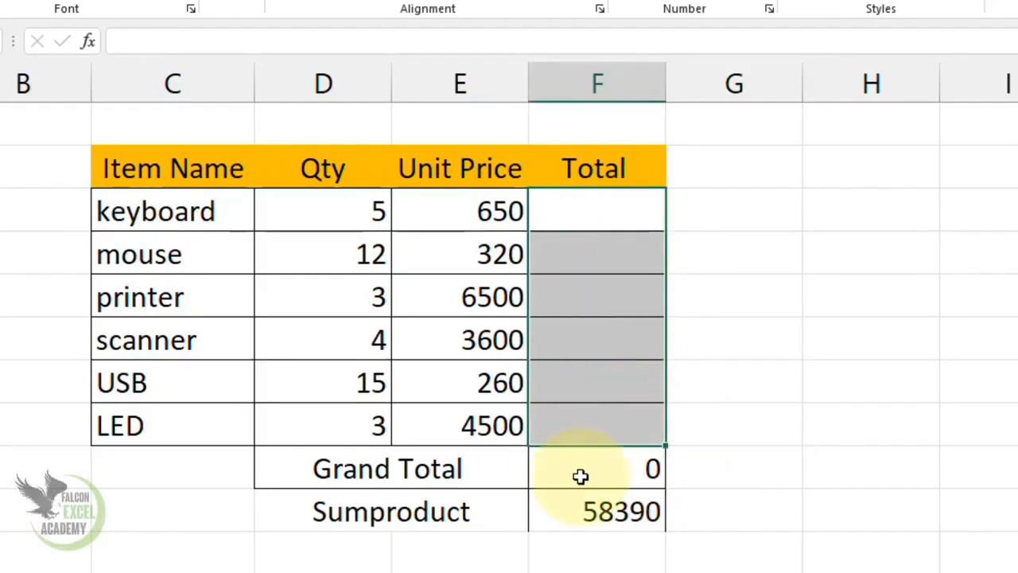
click(609, 494)
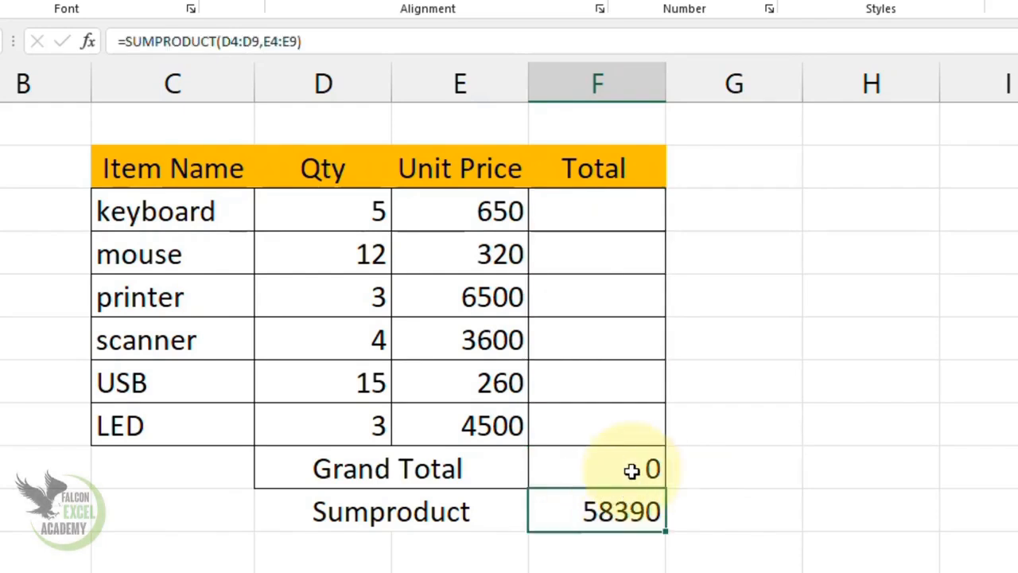
key(Delete)
click(634, 472)
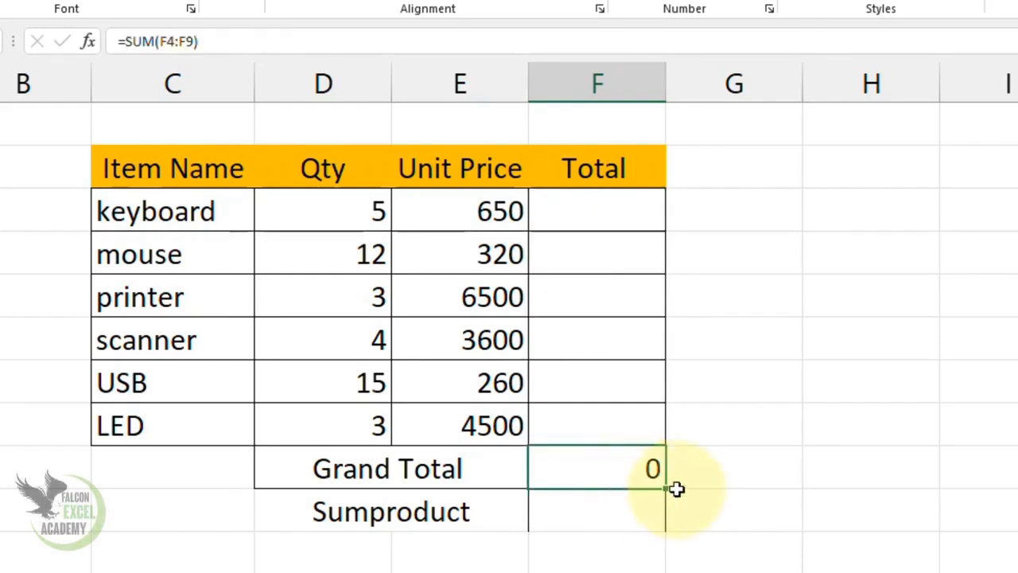
key(Delete)
- Calculate the Grand Total in F10 directly from quantities and unit prices with =SUMPRODUCT(D4:D9,E4:E9)
text(=sum)
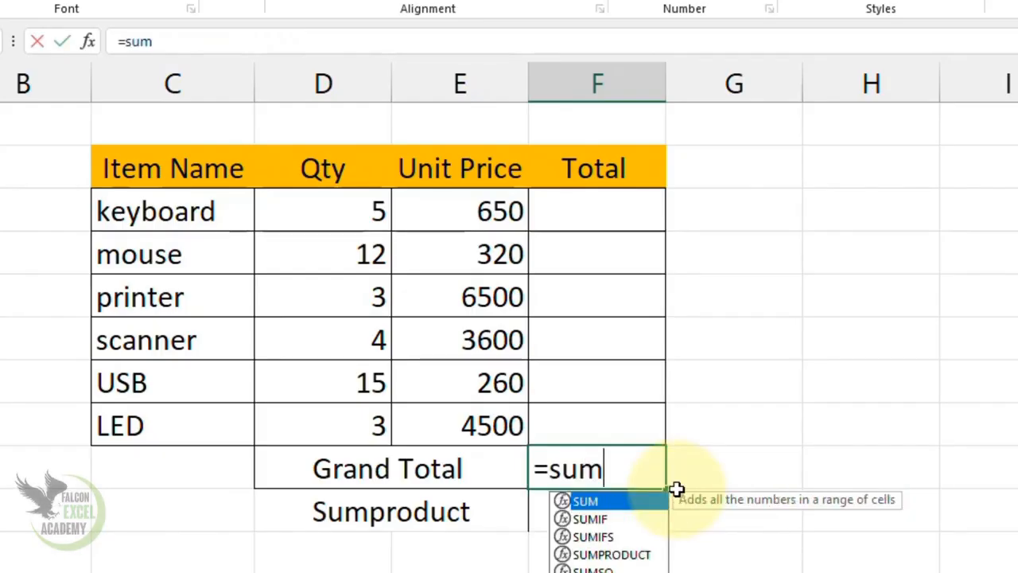
text(pro)
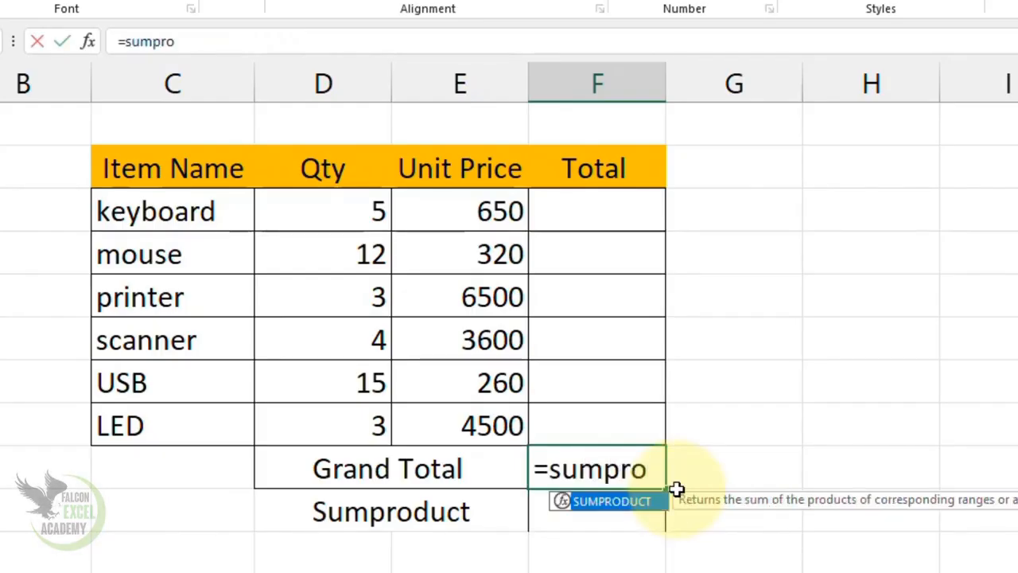
key(Tab)
drag(359, 229, 341, 414)
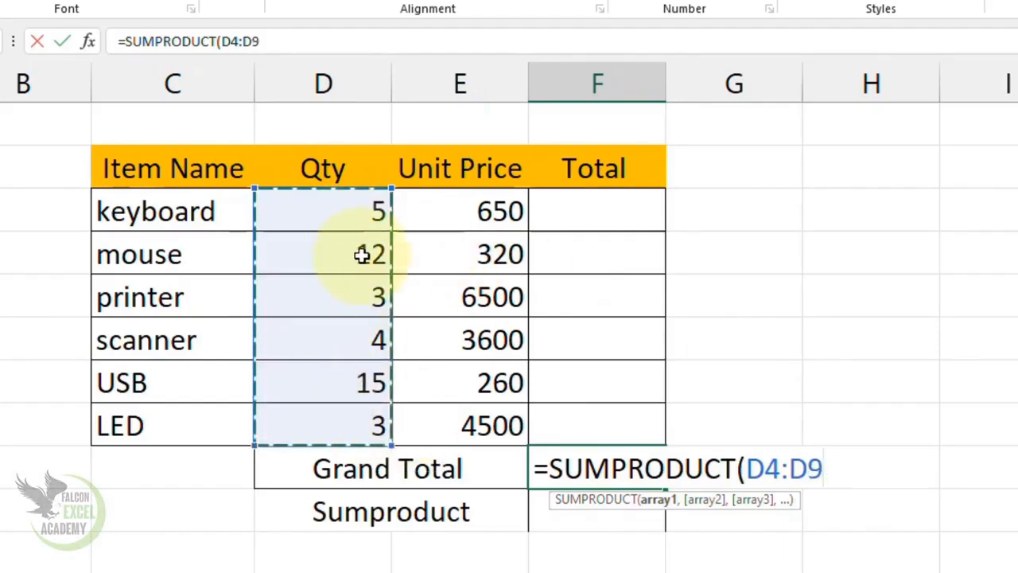
text(,)
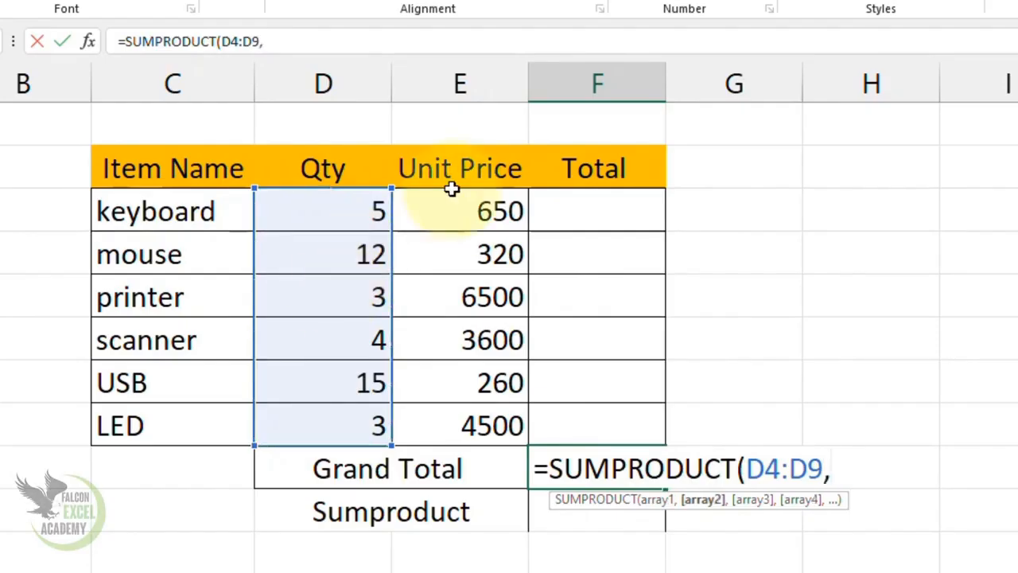
drag(469, 215, 470, 413)
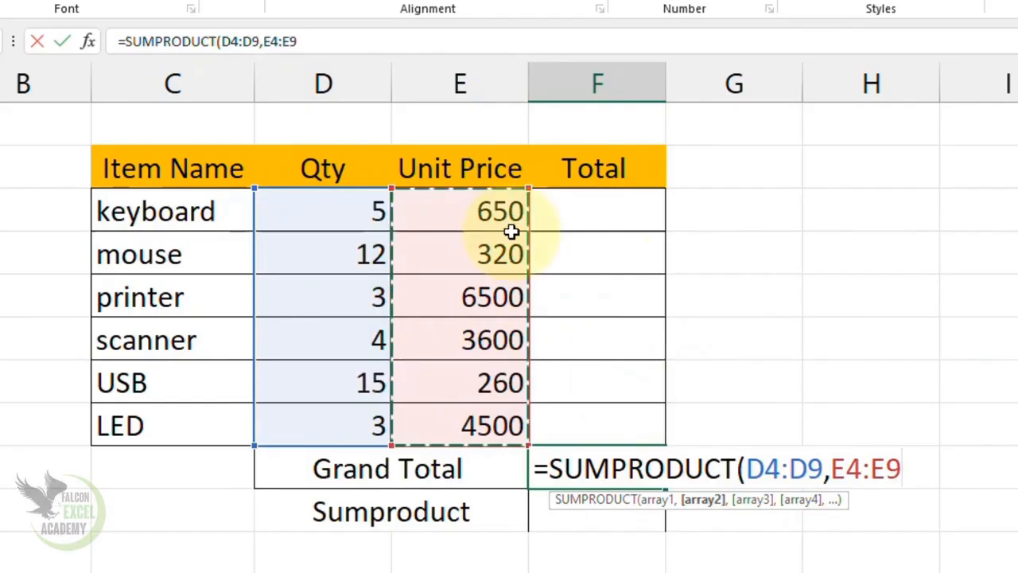
text())
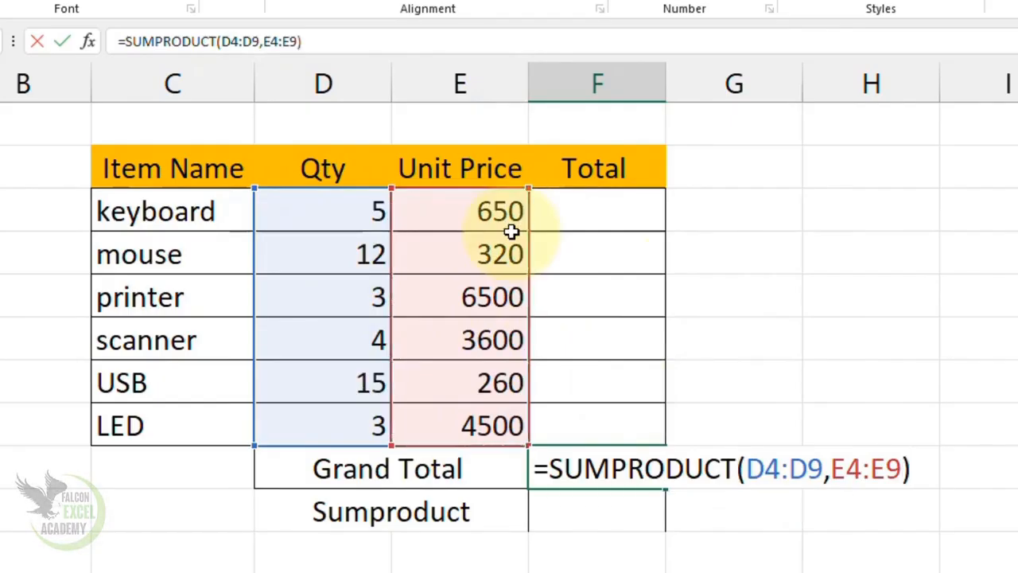
key(Return)
click(610, 469)
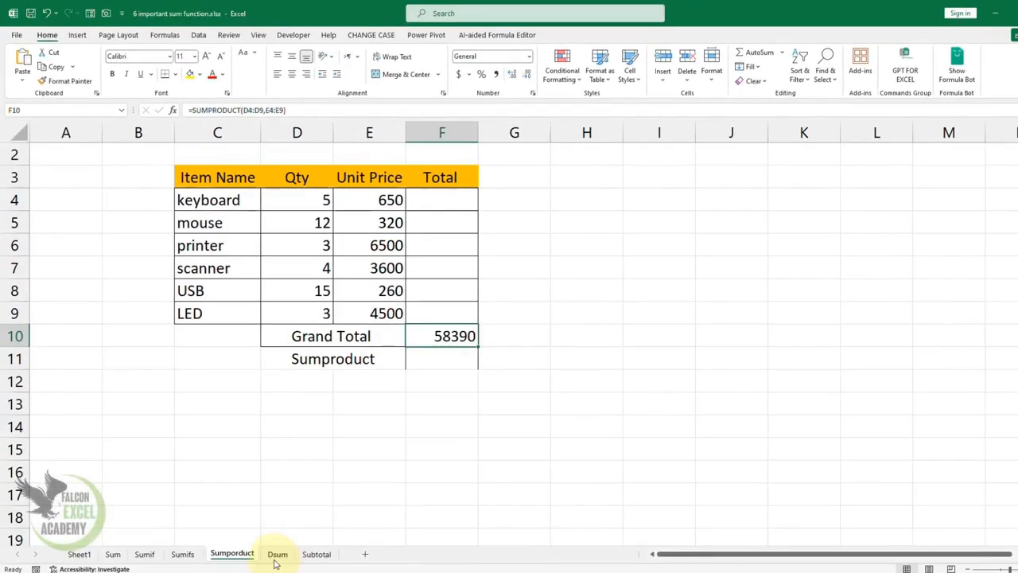
- On the Dsum sheet, replace the formula in Price cell D13 with =DSUM(C3:F9,D3,C12:C13), using the Qty header as the field
click(277, 555)
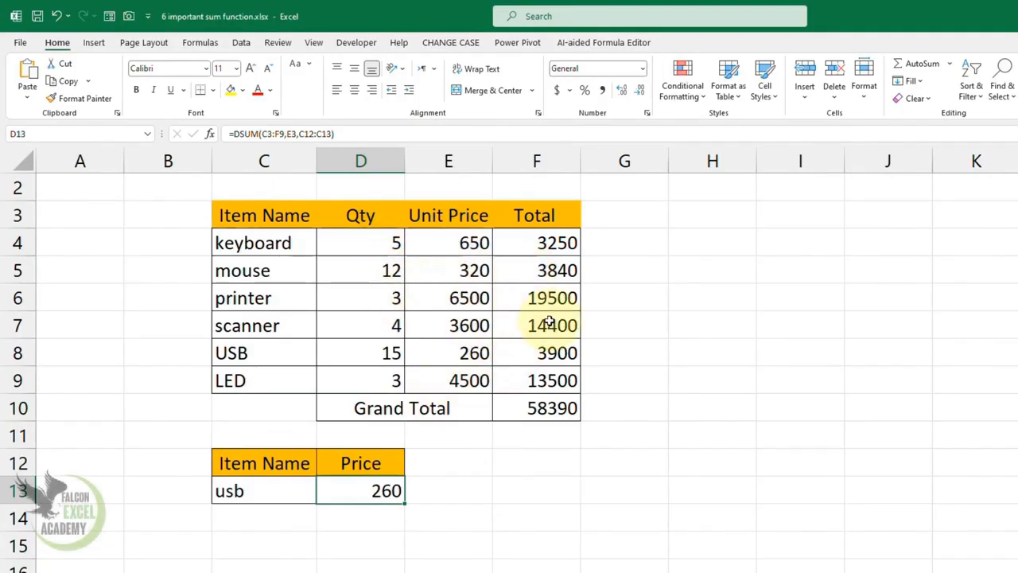
key(Delete)
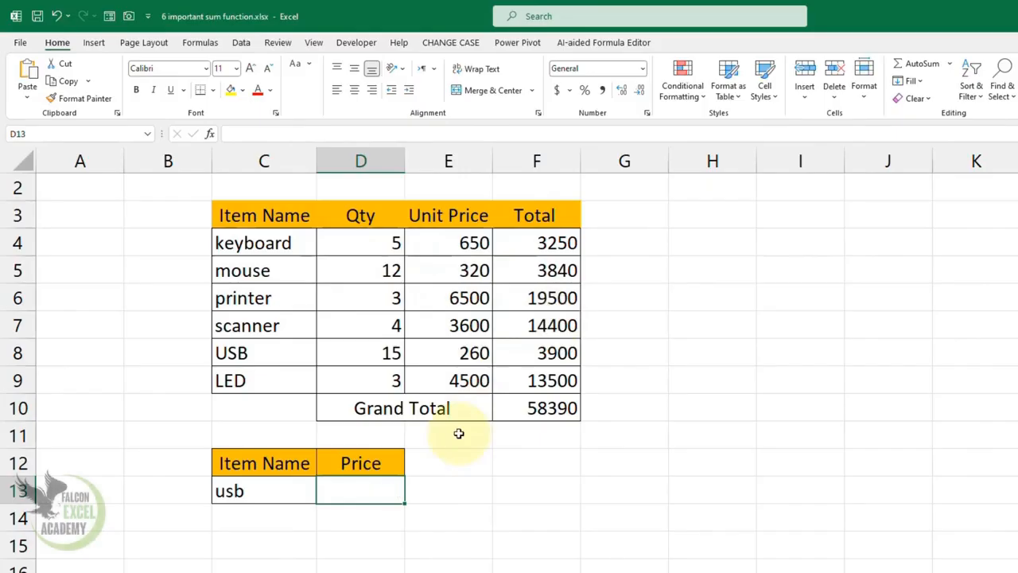
text(=dsum)
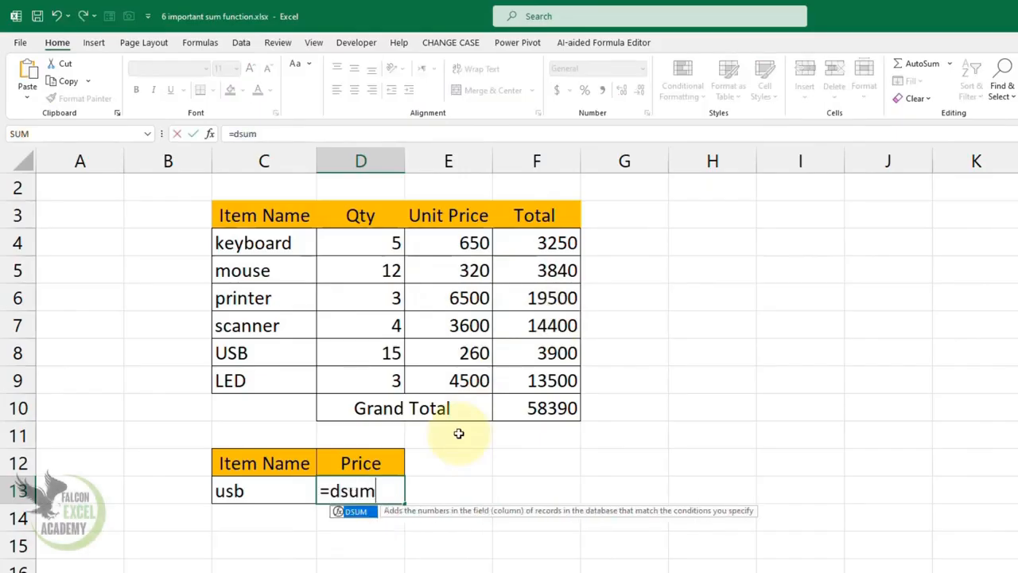
key(Tab)
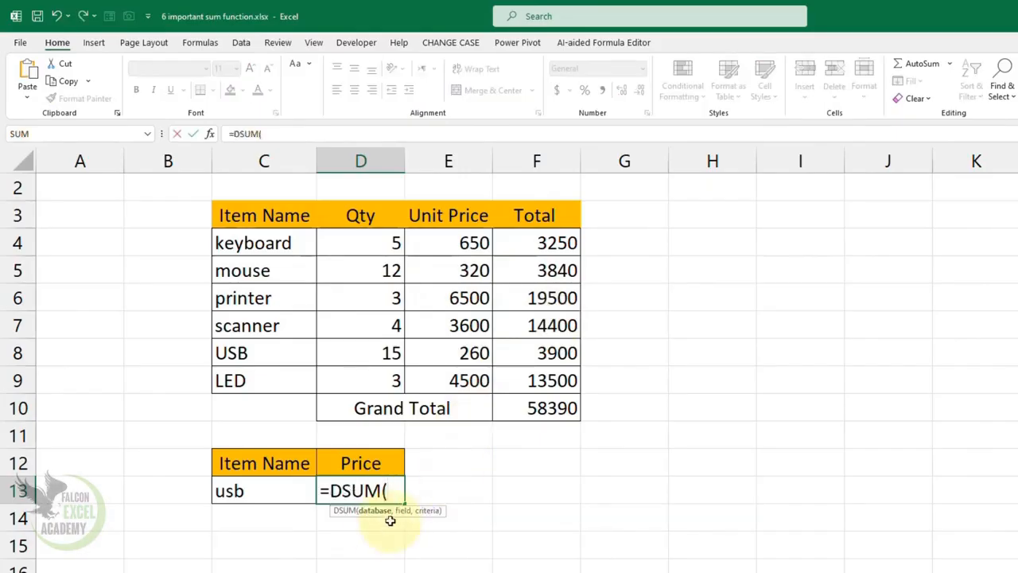
drag(259, 224, 541, 376)
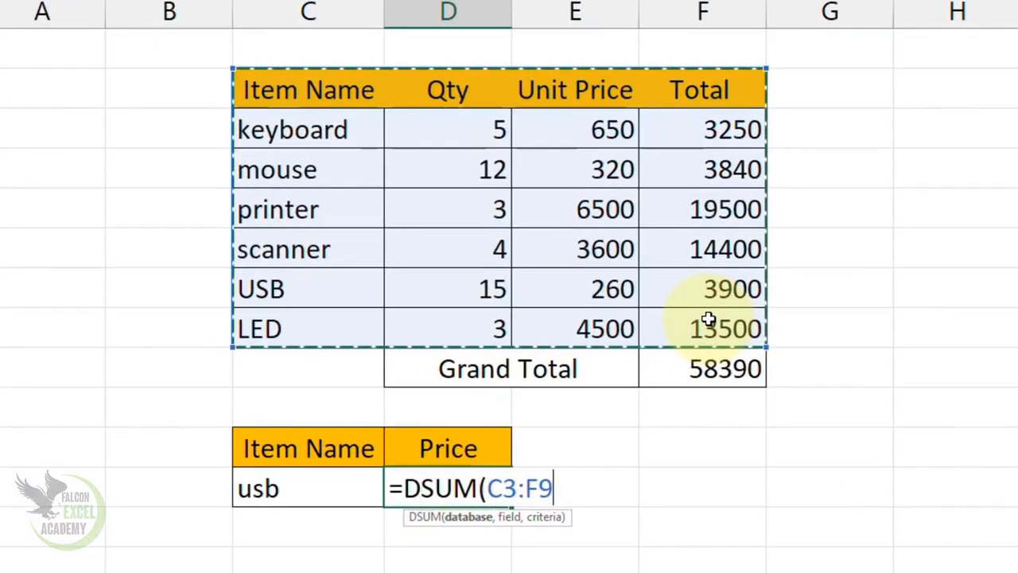
text(,)
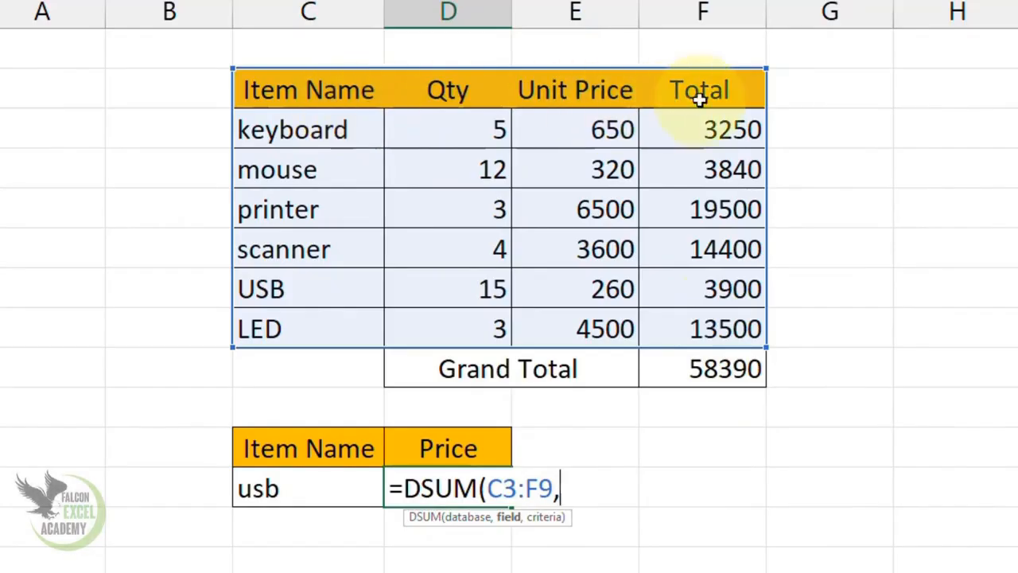
click(461, 92)
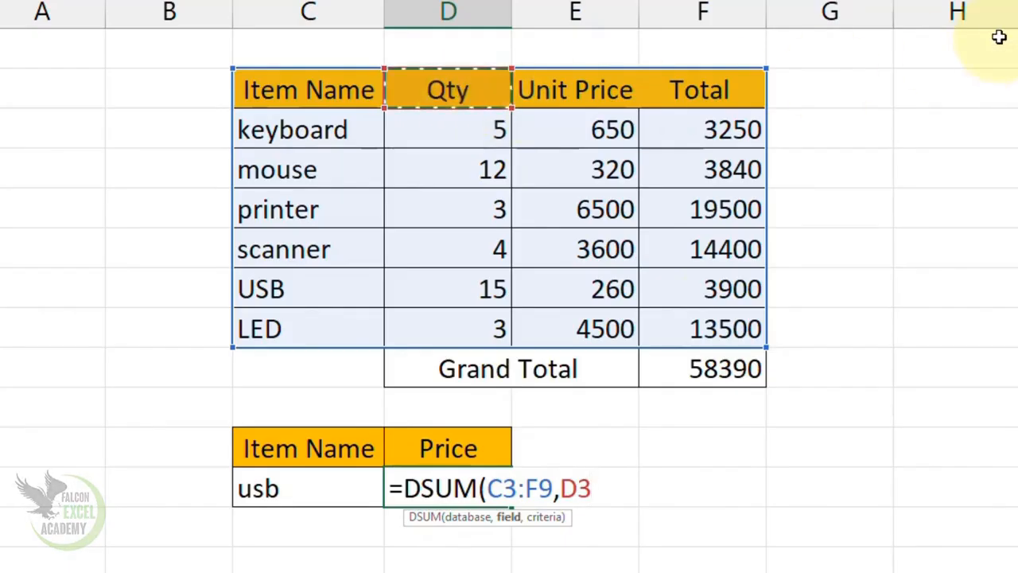
text(,)
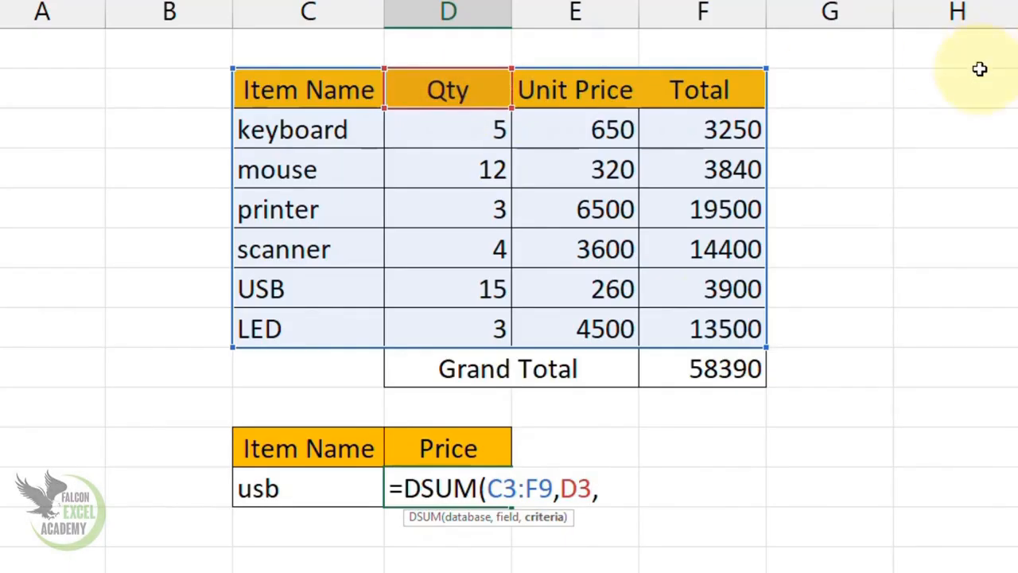
drag(329, 450, 323, 489)
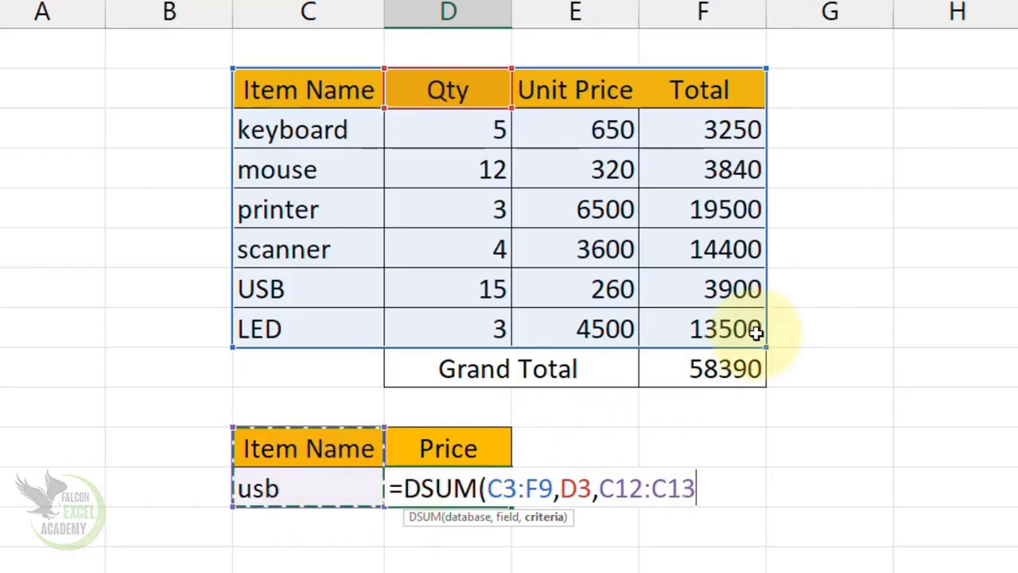
text())
key(Return)
key(Up)
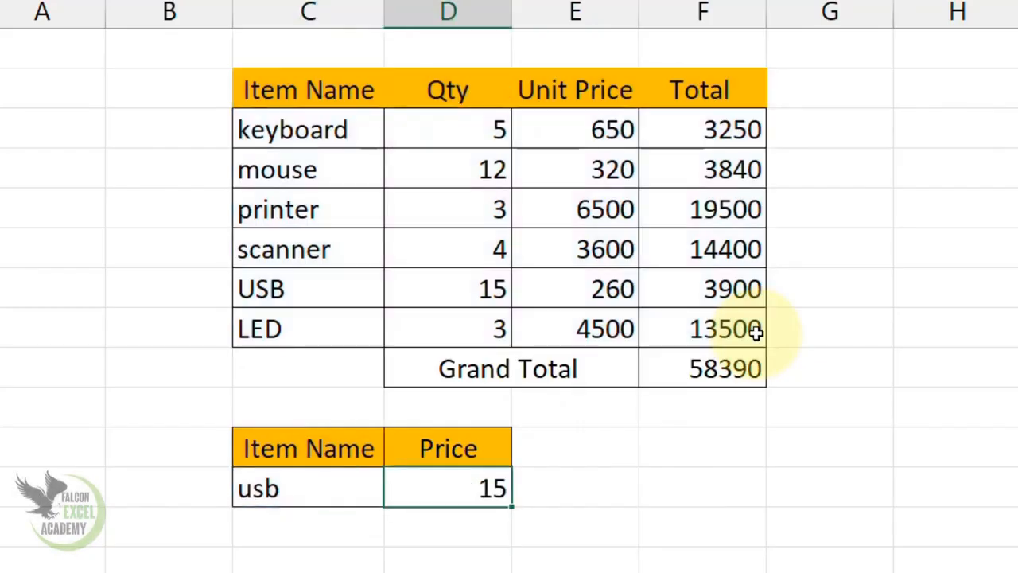
- Test the DSUM formula by changing the item name criterion in C13 to "led", "mouse" and finally "keyboard"
key(Left)
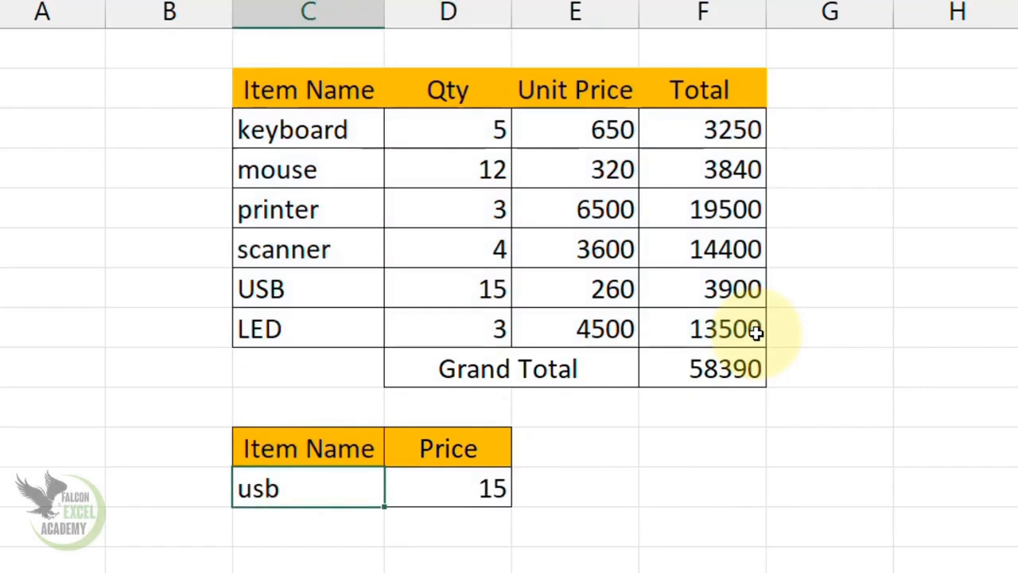
text(led)
key(Return)
key(Up)
text(mouse)
key(Return)
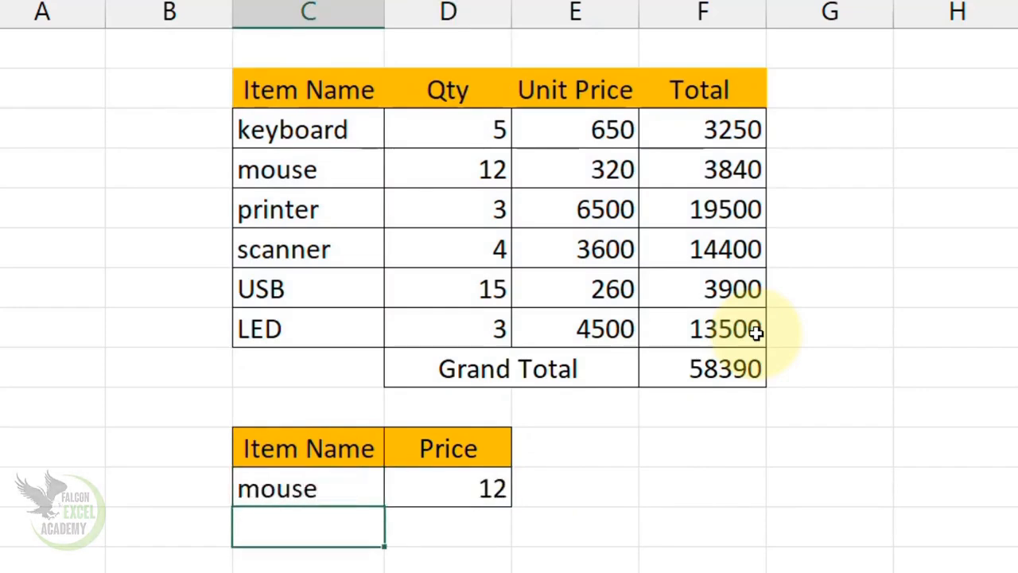
key(Up)
text(keyboar)
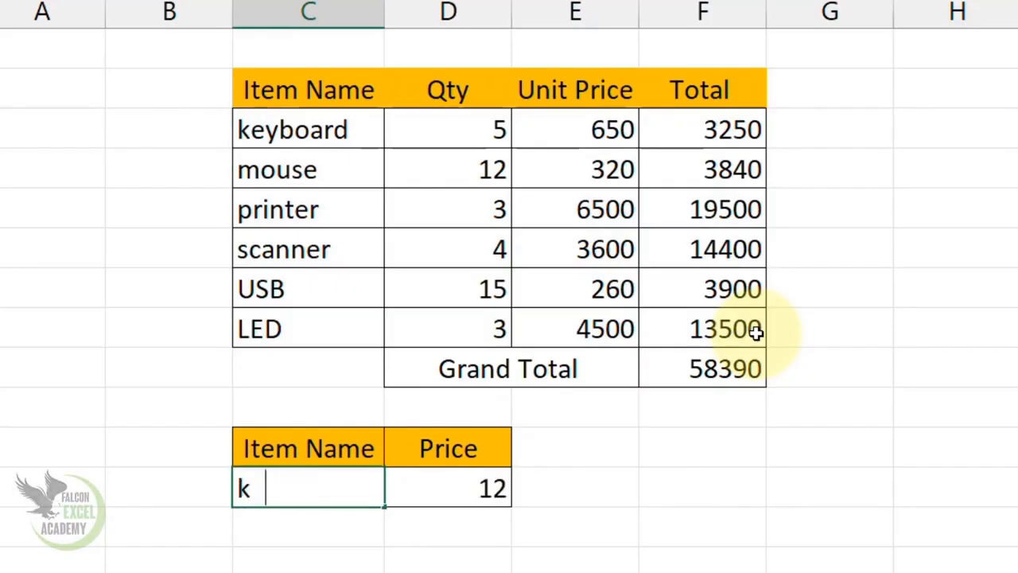
text(d)
key(Return)
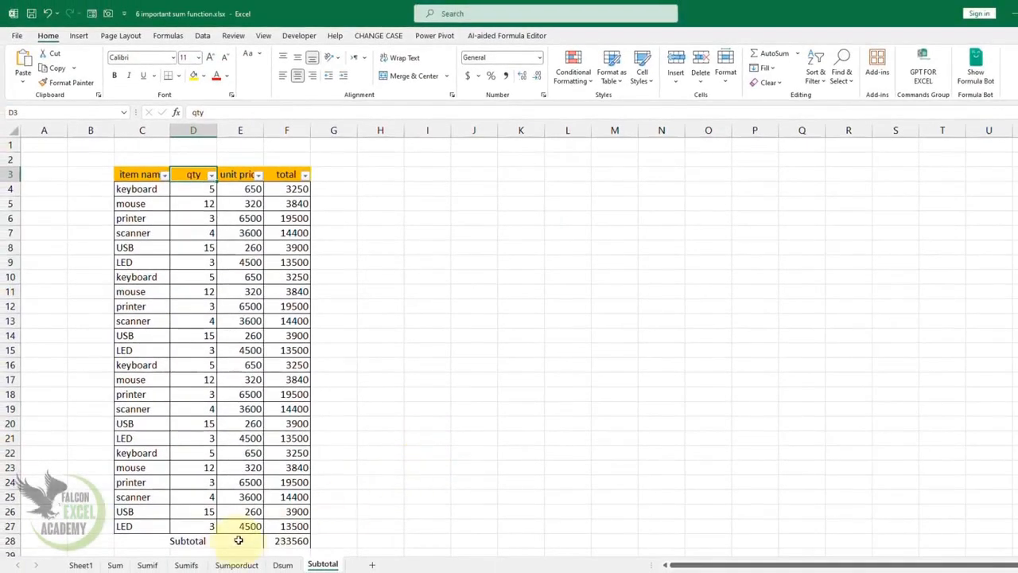
- On the Subtotal sheet, apply all borders to the Subtotal row C28:F28 and inspect the formula in F28
drag(239, 540, 281, 540)
click(179, 76)
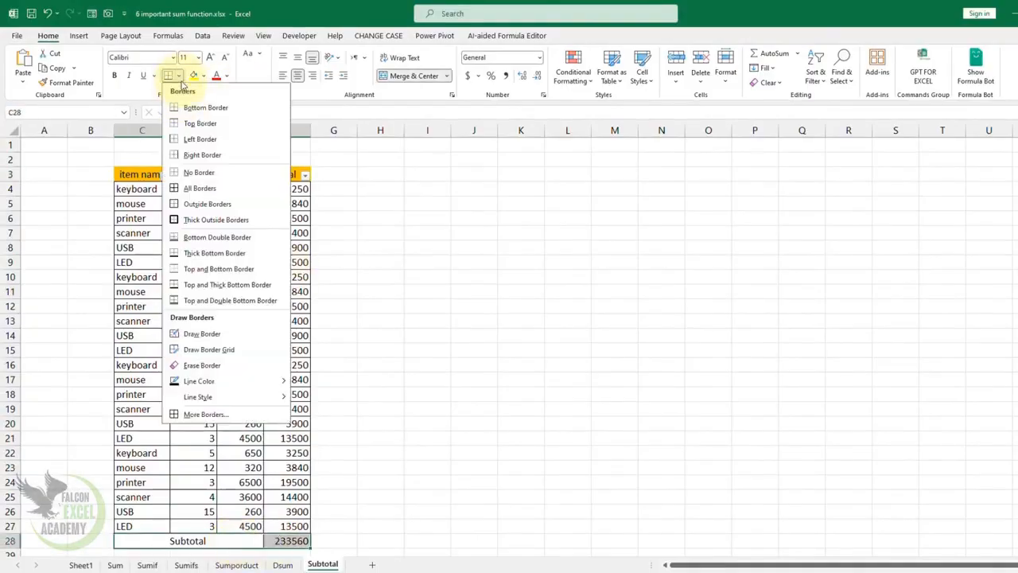
click(195, 187)
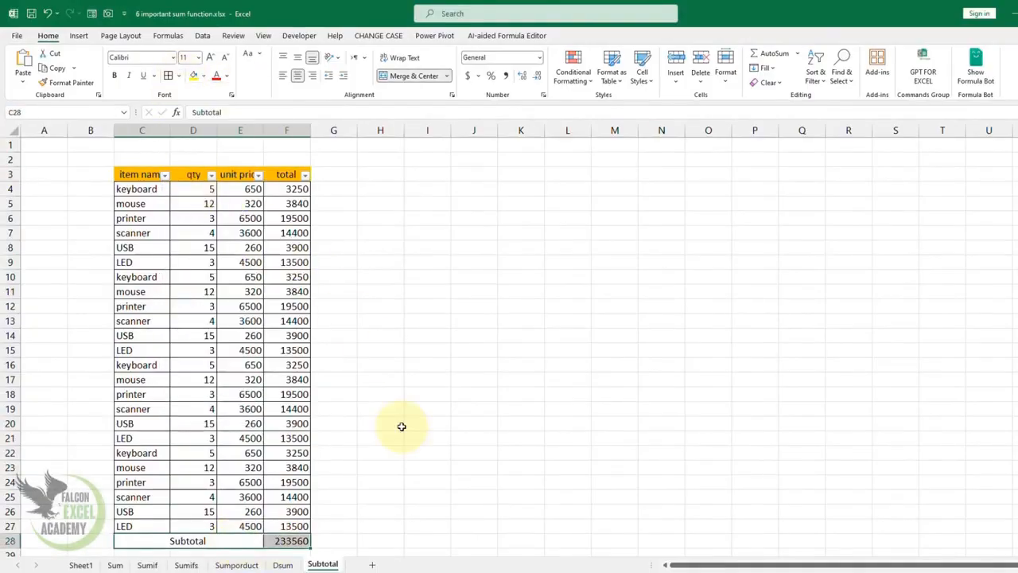
click(287, 540)
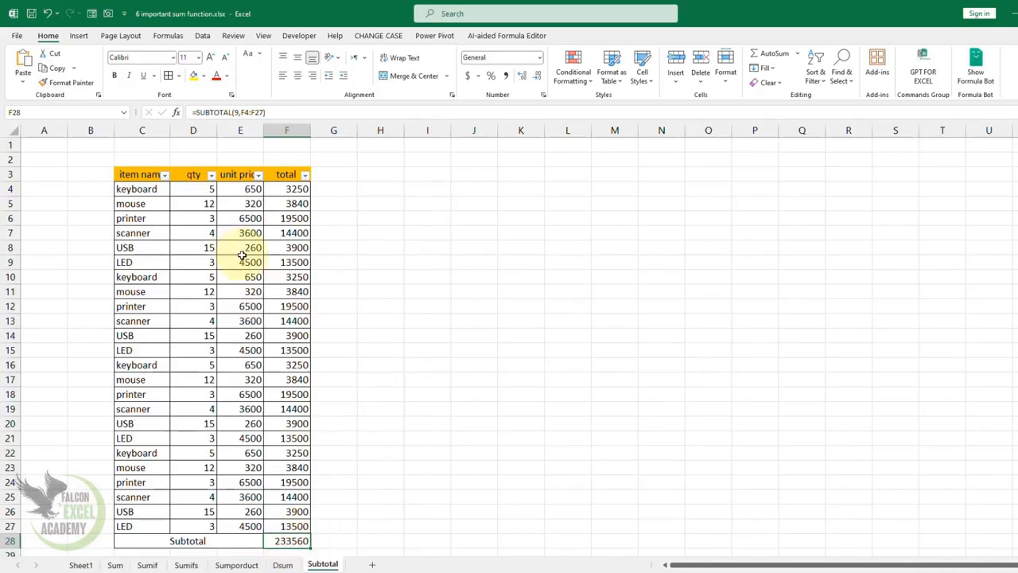
- Turn off the filter on the item table C3:F28
drag(146, 182, 292, 531)
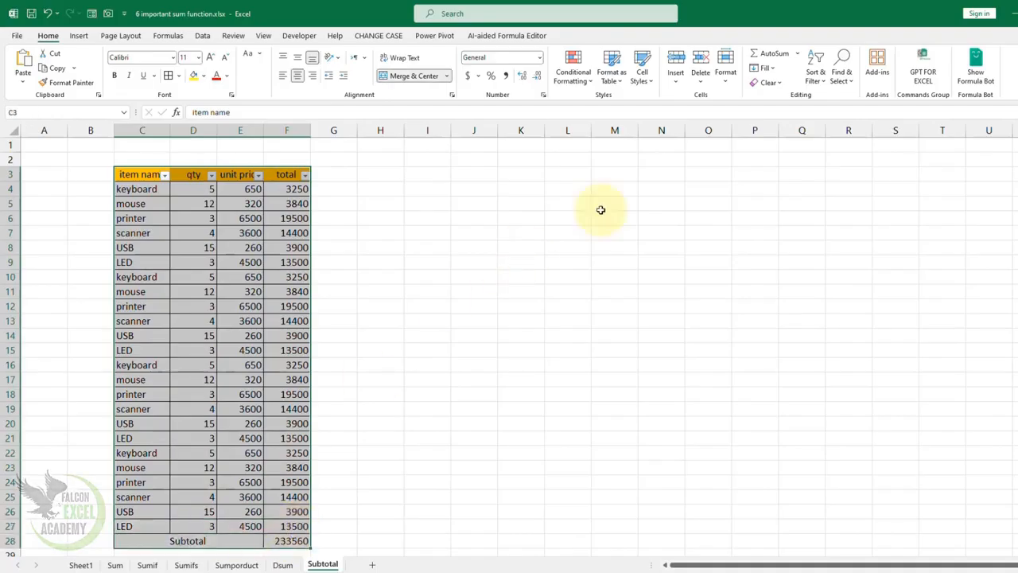
click(852, 84)
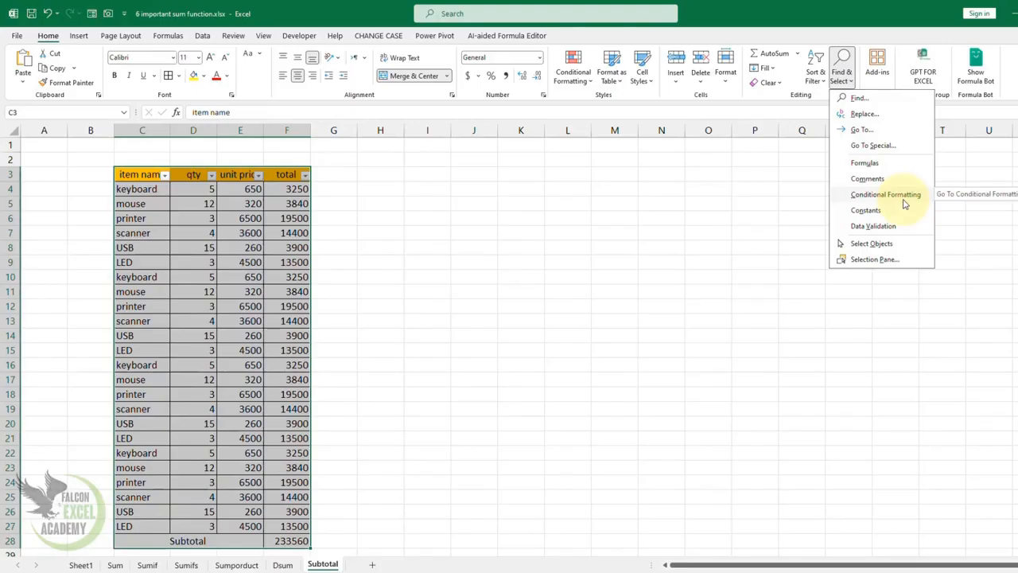
click(778, 84)
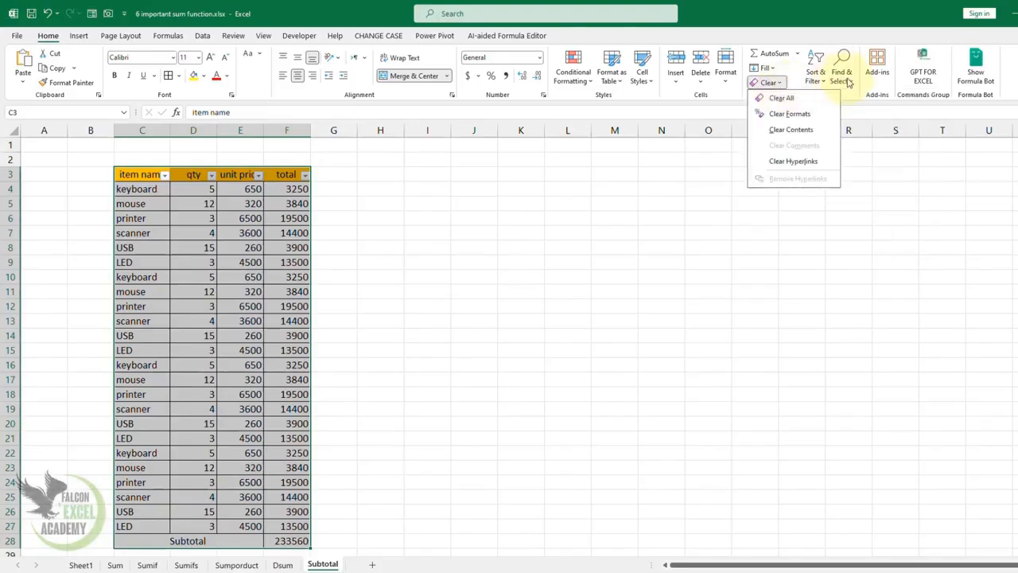
click(821, 83)
click(821, 82)
click(837, 146)
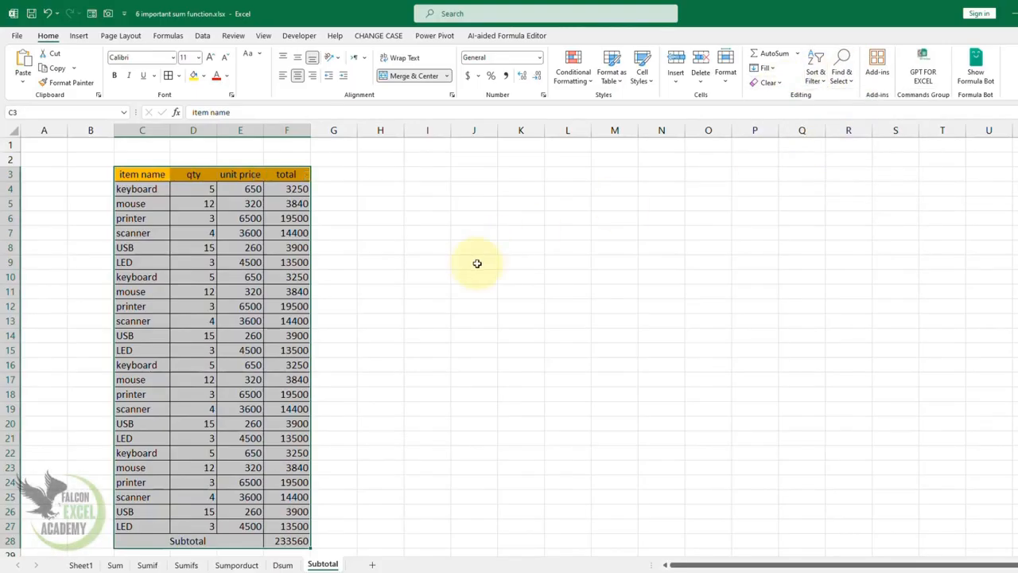
click(362, 379)
- Replace the Subtotal formula in F28 with a plain sum of the totals, =SUM(F4:F27)
click(291, 541)
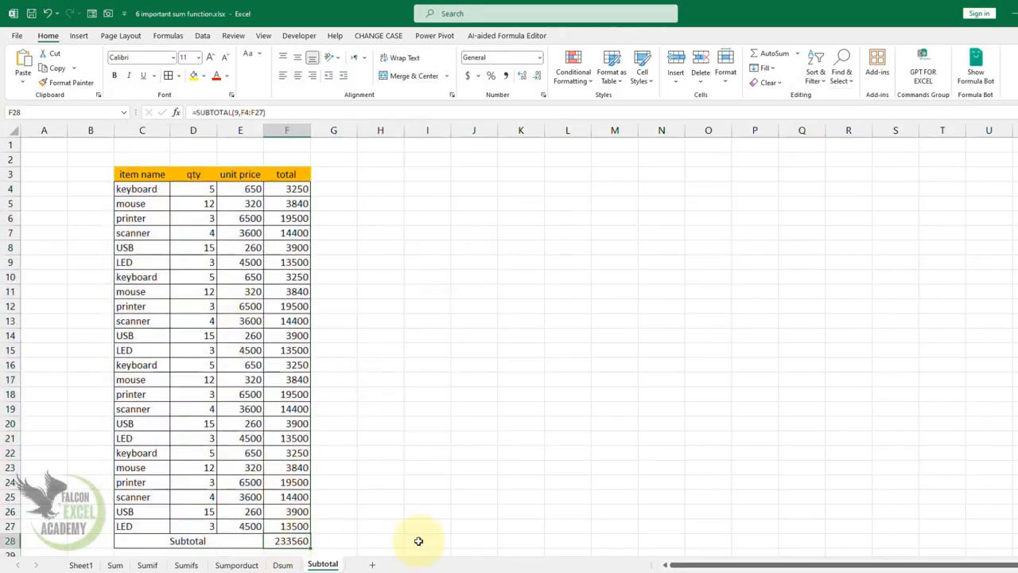
text(=sum()
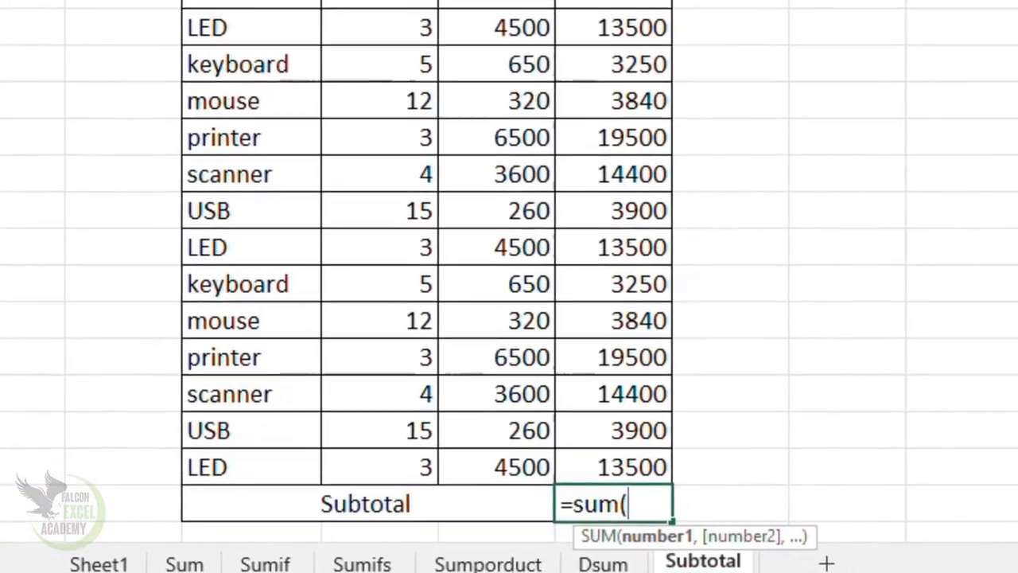
drag(722, 0, 719, 450)
text())
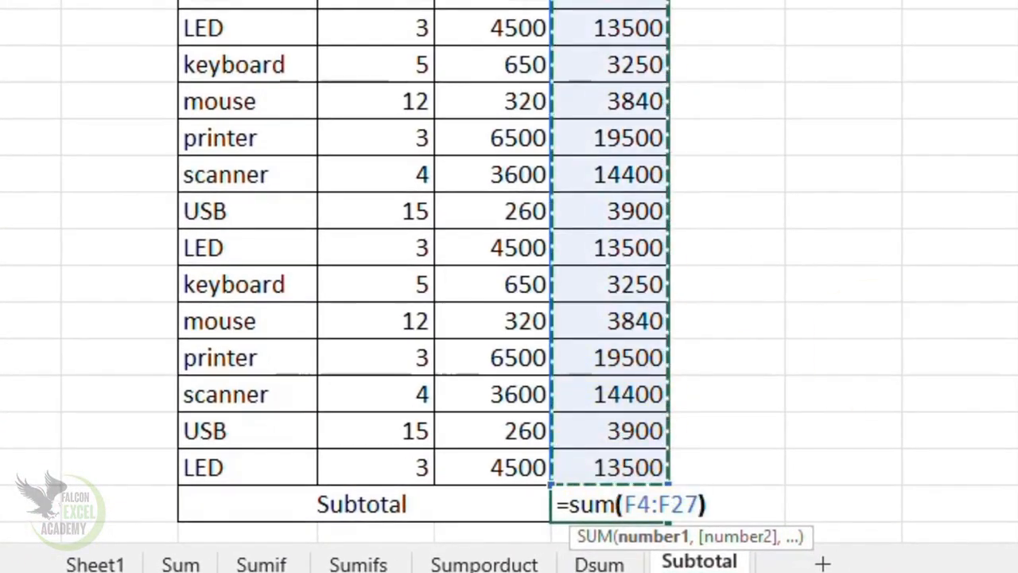
key(Return)
key(Up)
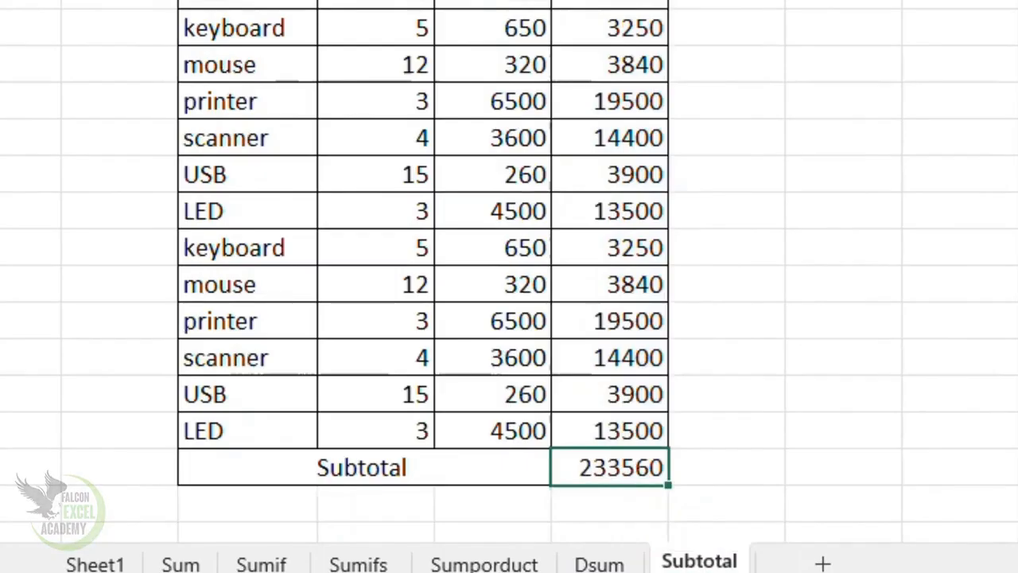
- Filter the item name column of the table to show only the keyboard rows
click(1015, 358)
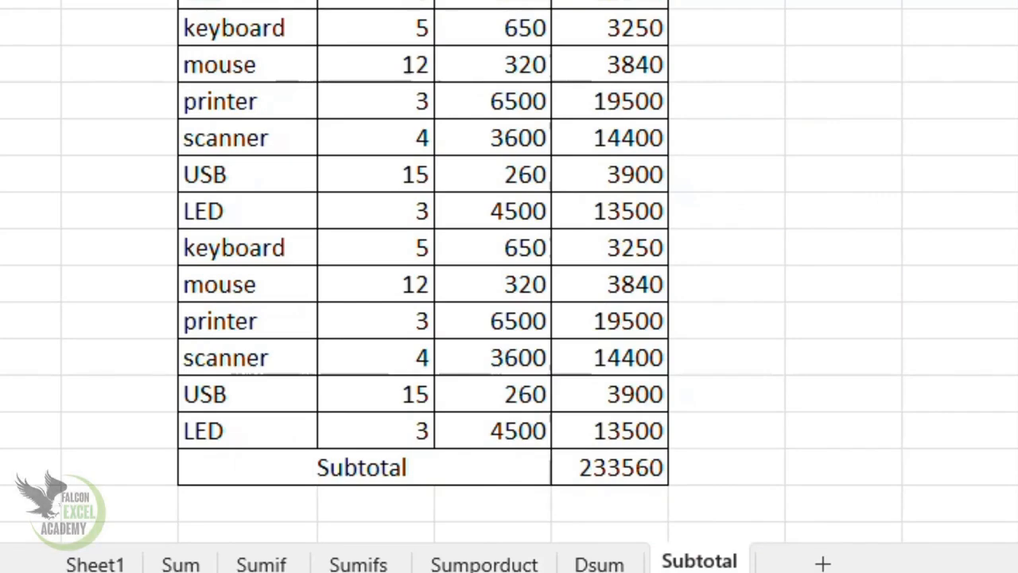
click(191, 81)
click(51, 267)
click(67, 345)
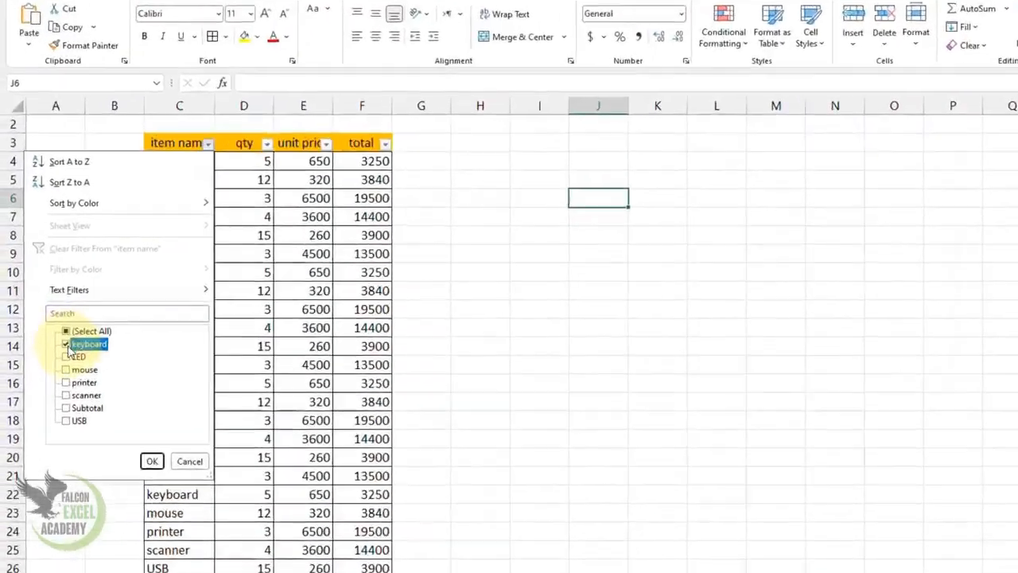
click(152, 462)
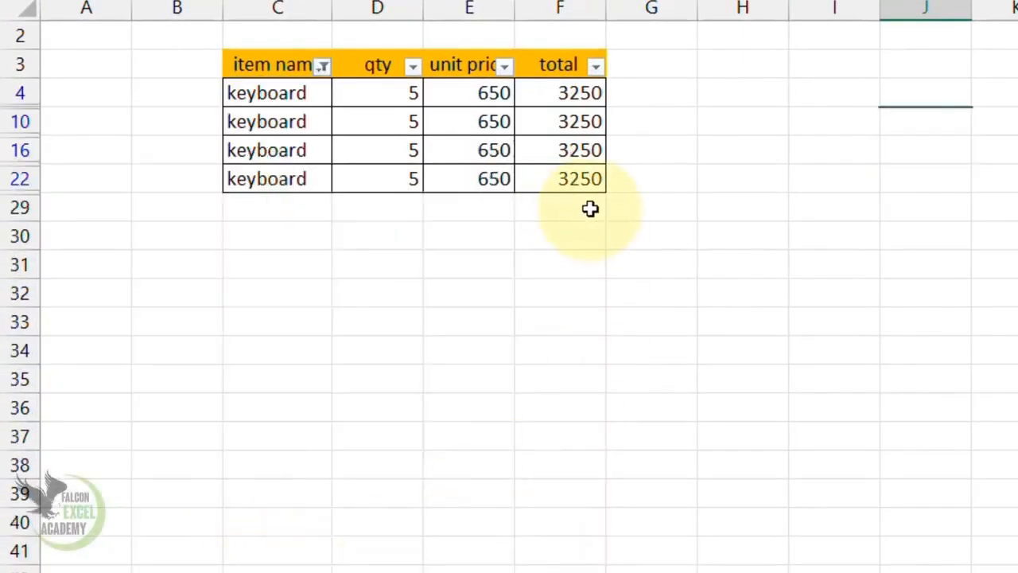
- Change the item name filter from the keyboard rows to only the USB rows
click(322, 67)
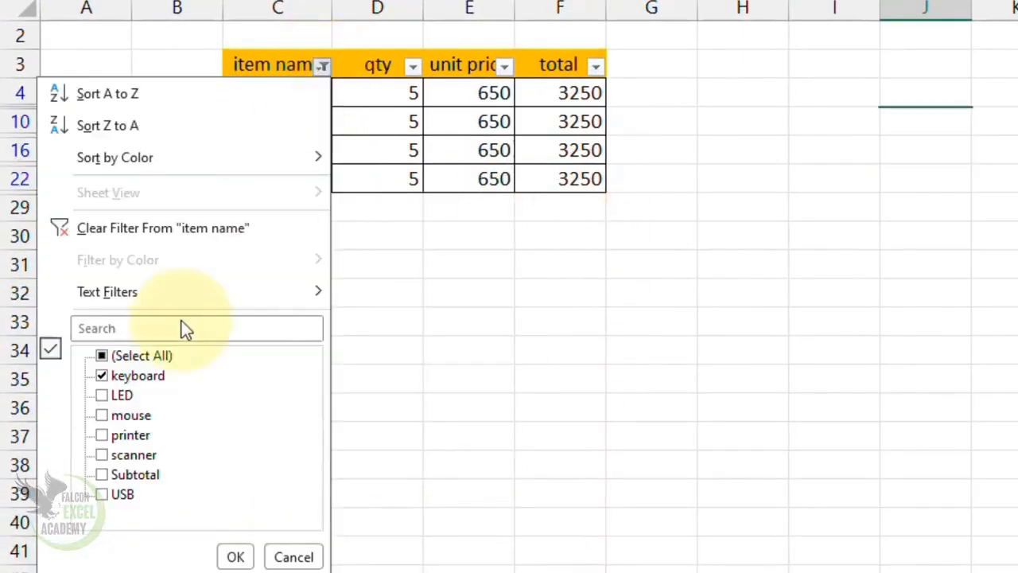
click(102, 376)
click(102, 494)
click(236, 557)
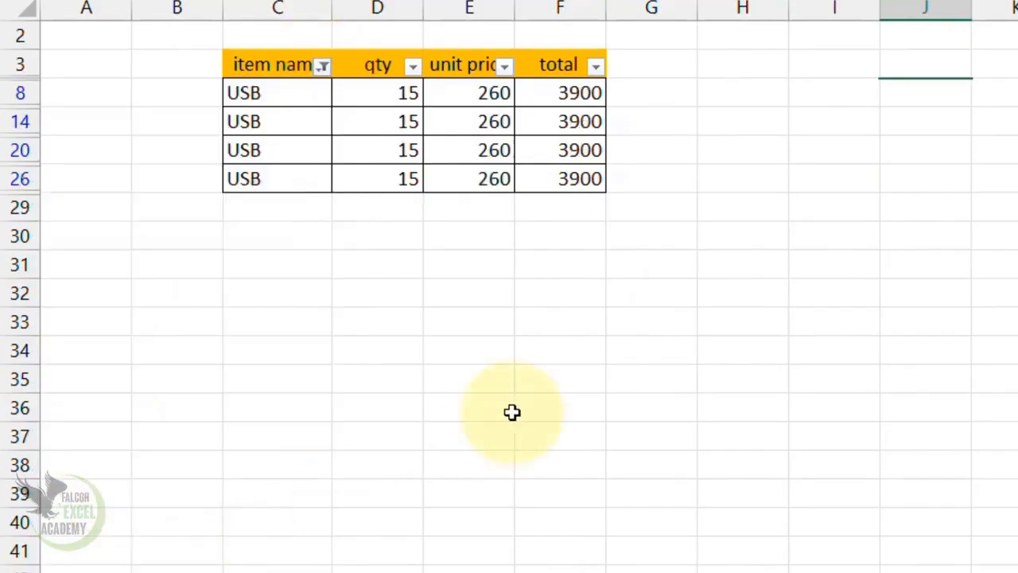
- Select all items in the item name filter so every row of the table shows again
click(322, 66)
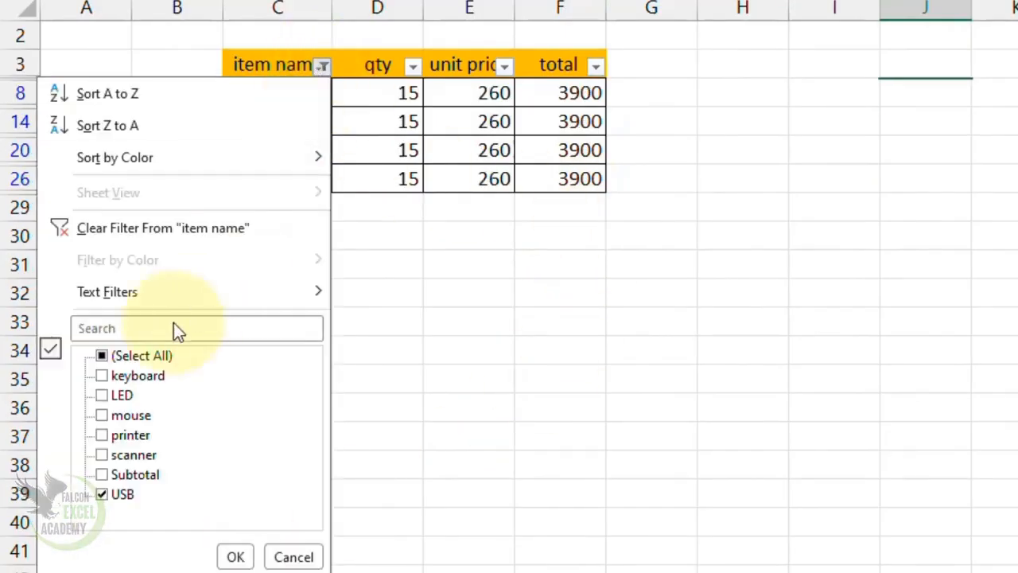
click(156, 356)
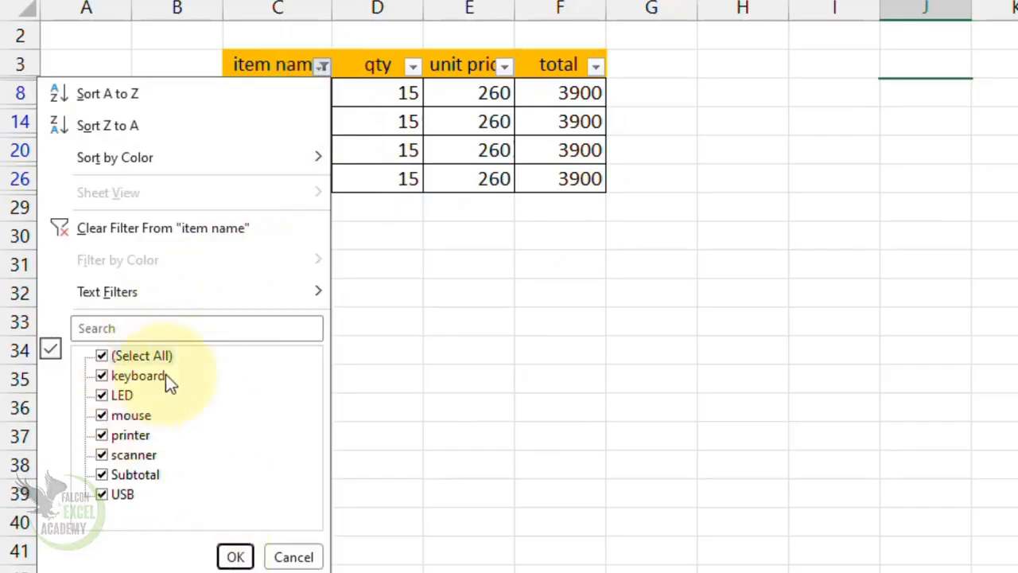
click(236, 556)
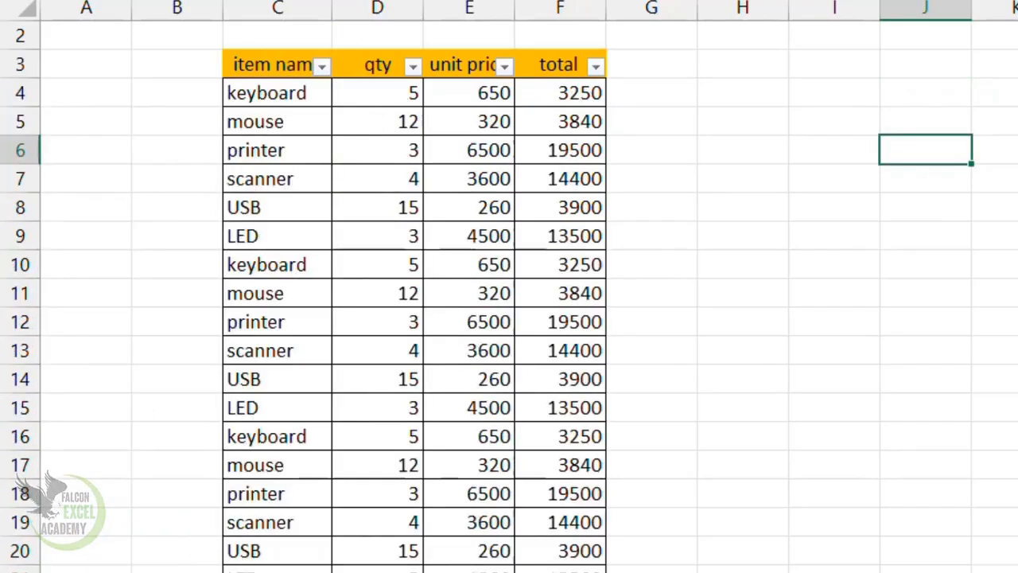
- Clear the sum formula from F28 and reapply the filter to the header row C3:F3
click(560, 571)
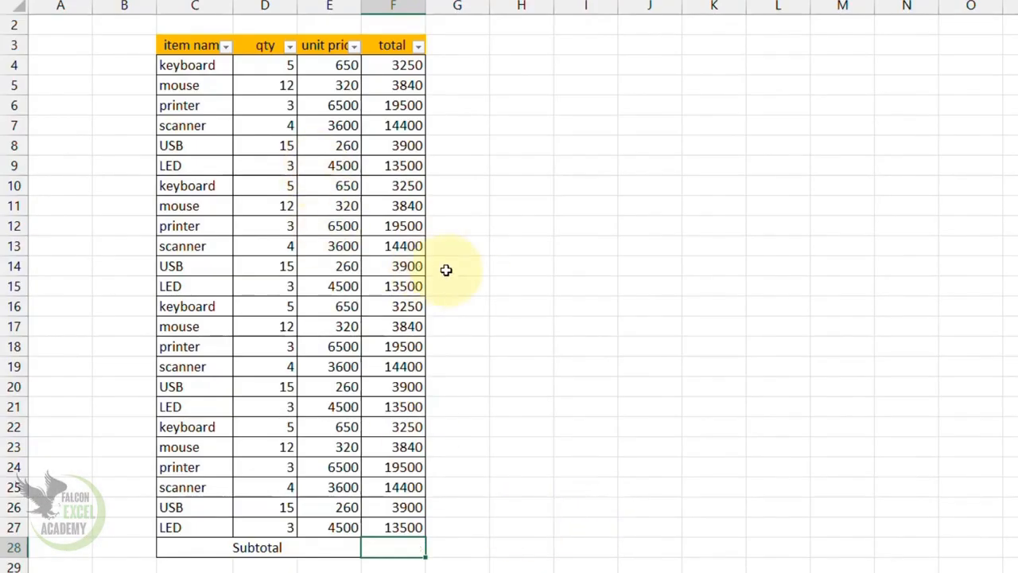
drag(186, 45, 400, 45)
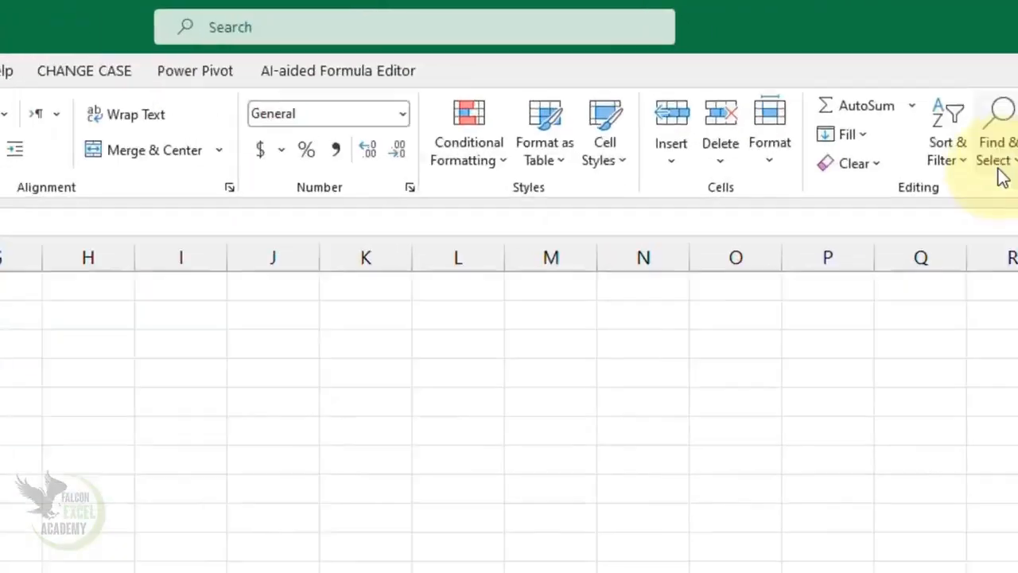
click(960, 178)
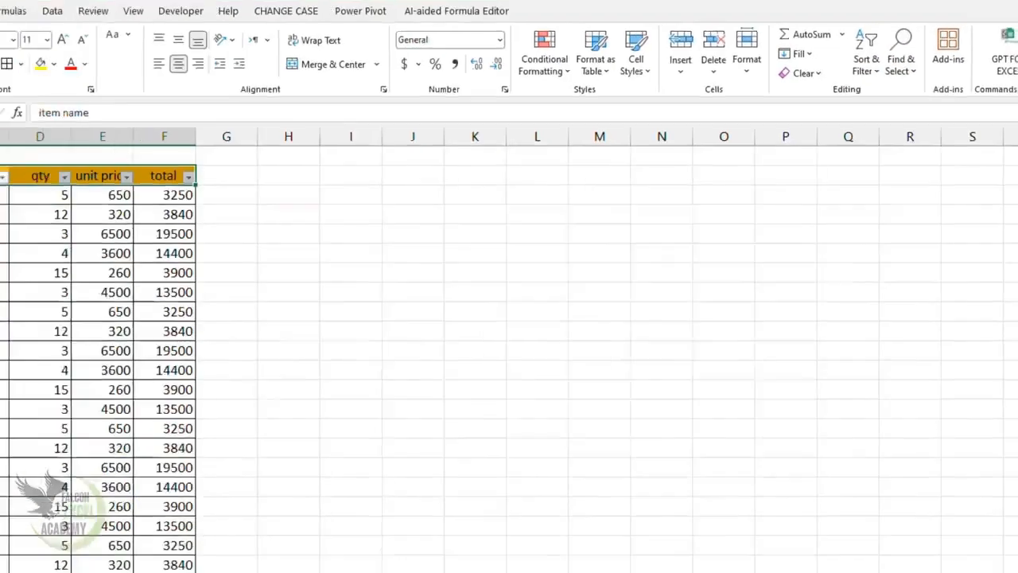
- Start a SUBTOTAL formula in F28 of the Subtotal row with function number 9 (SUM)
click(311, 531)
text(=)
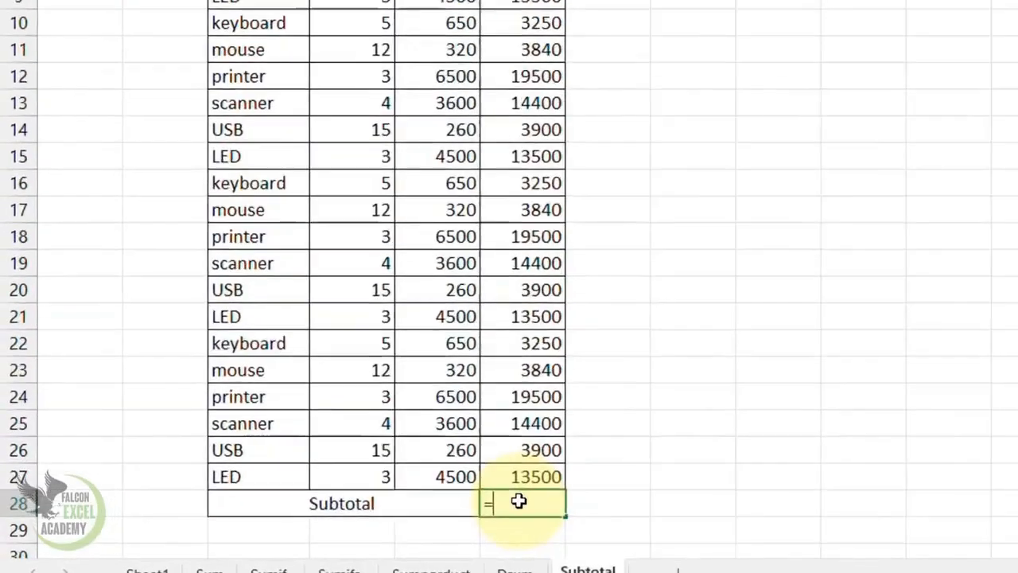
text(sub)
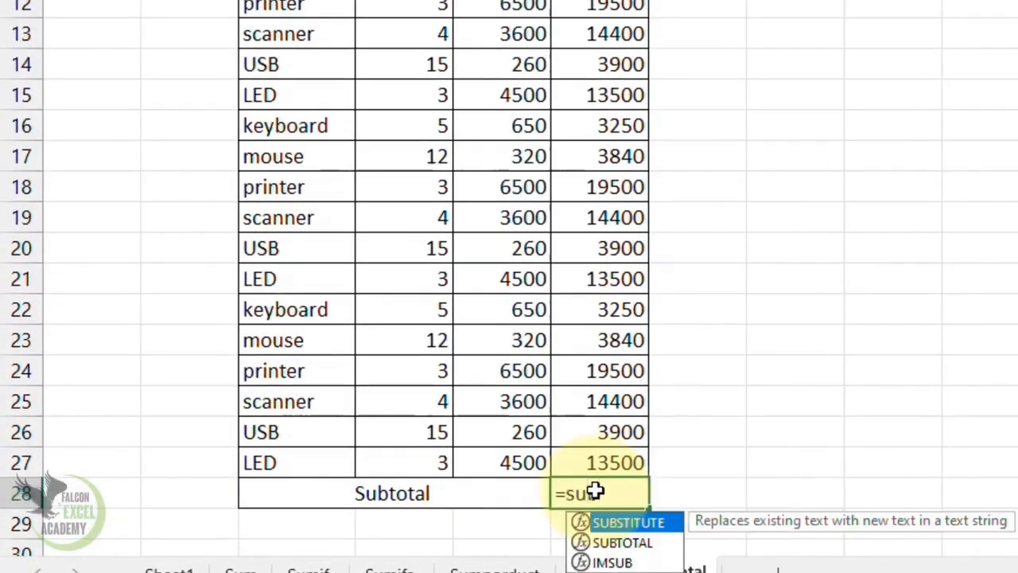
text(t)
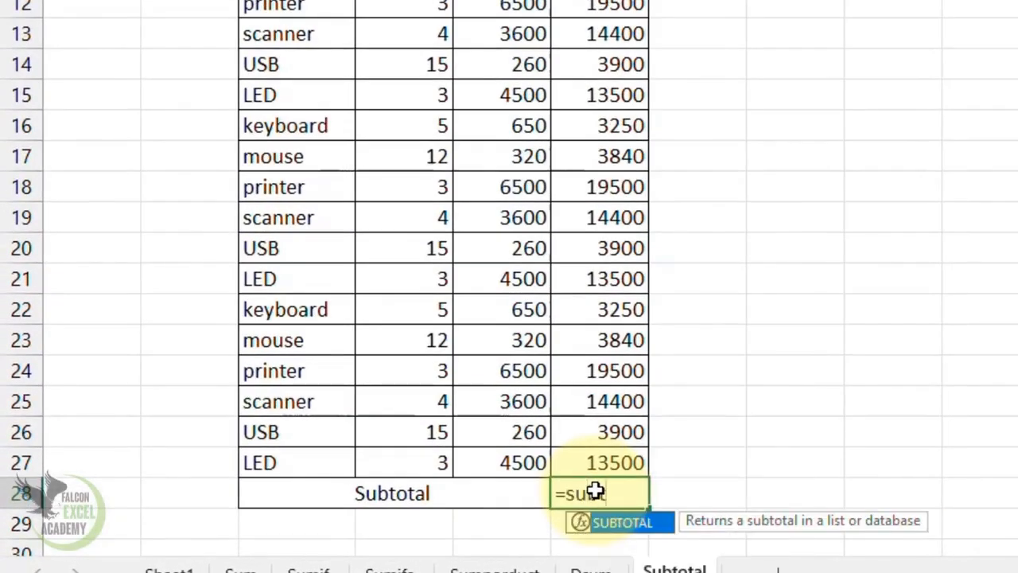
key(Tab)
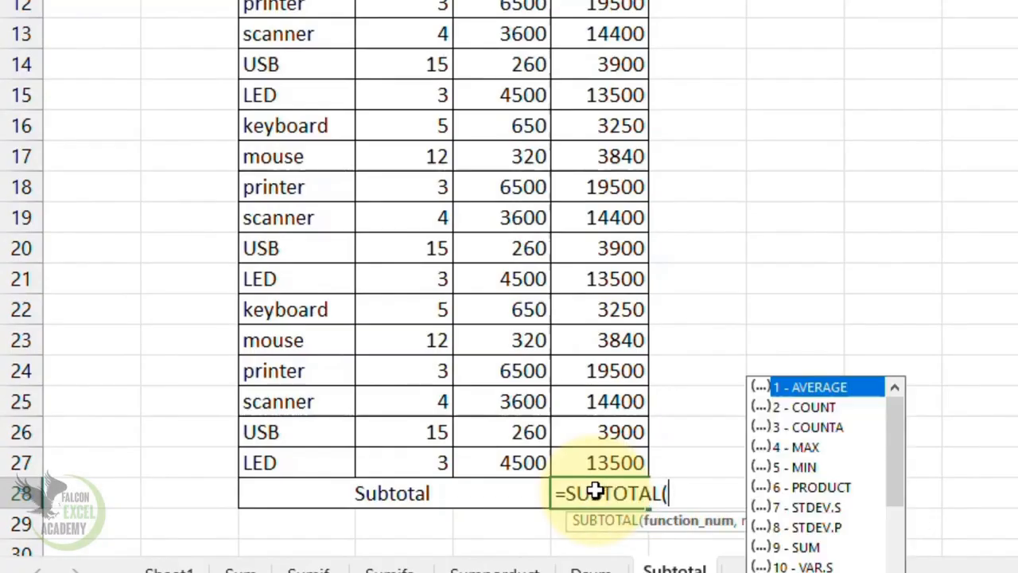
key(Down)
key(Down)
key(Down)
key(Down)
key(Down)
key(Down)
key(Down)
key(Down)
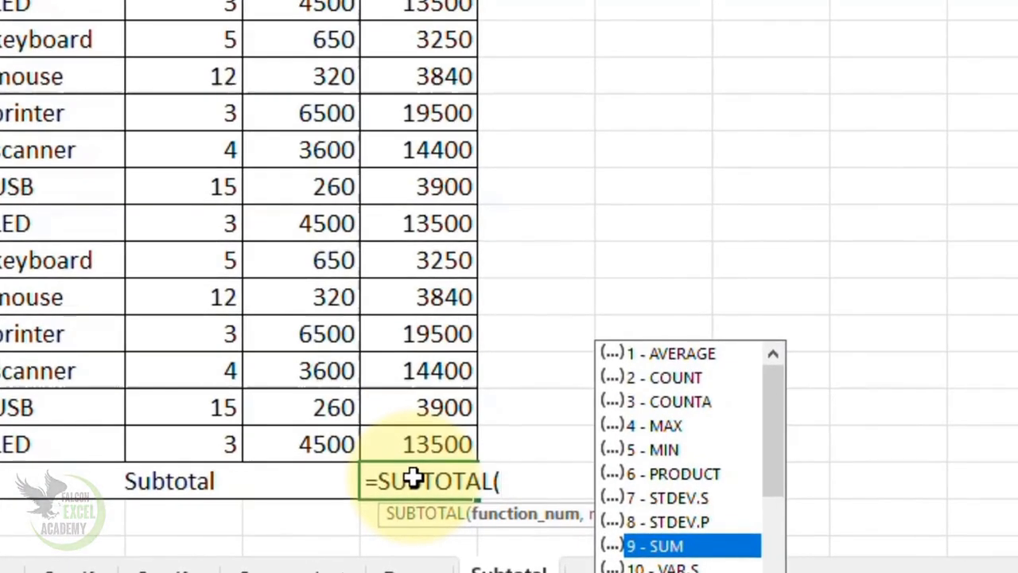
key(Tab)
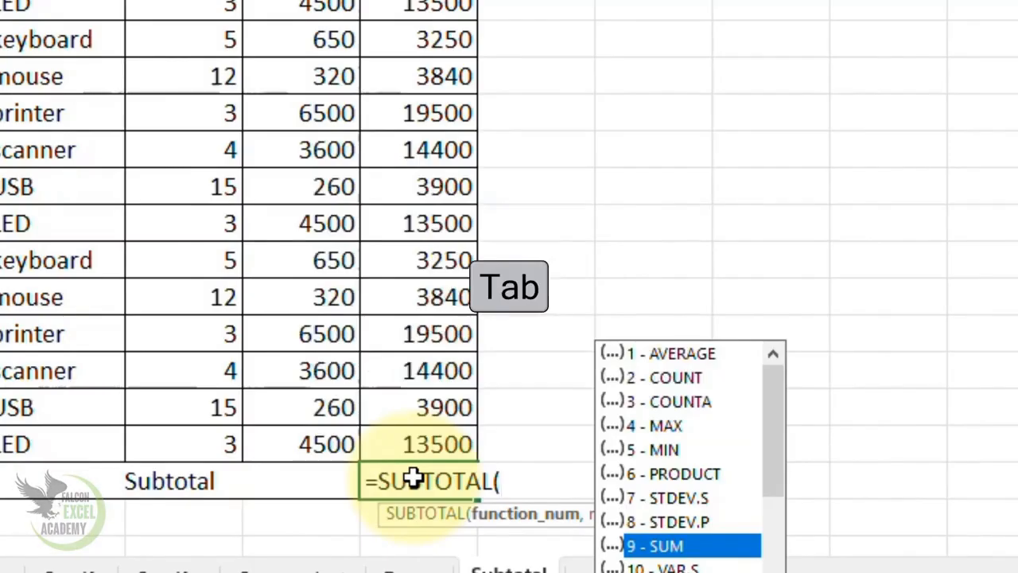
key(Tab)
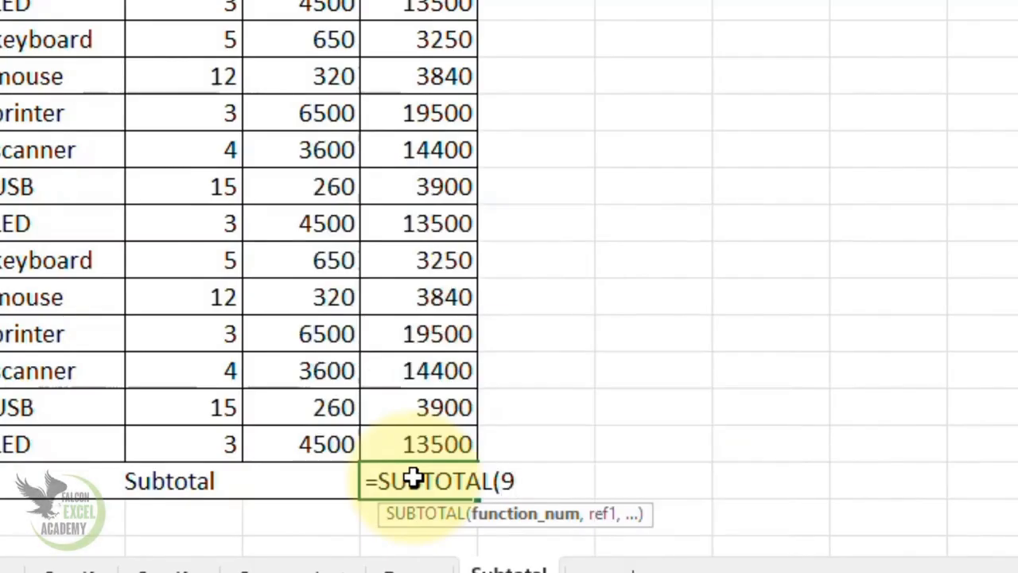
- Complete the F28 formula with the totals range as =SUBTOTAL(9,F4:F27) and reselect the cell
text(,)
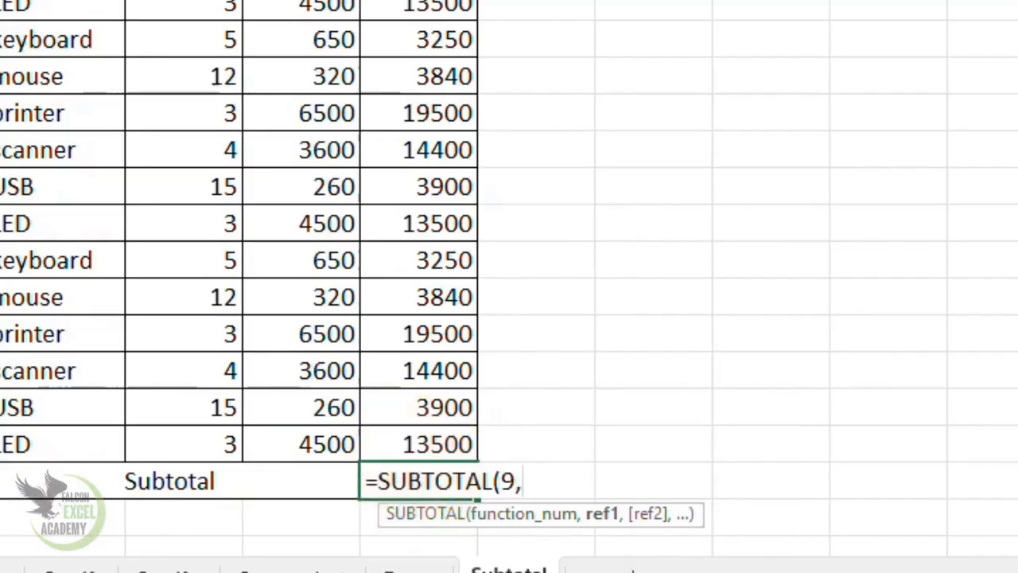
drag(419, 0, 445, 440)
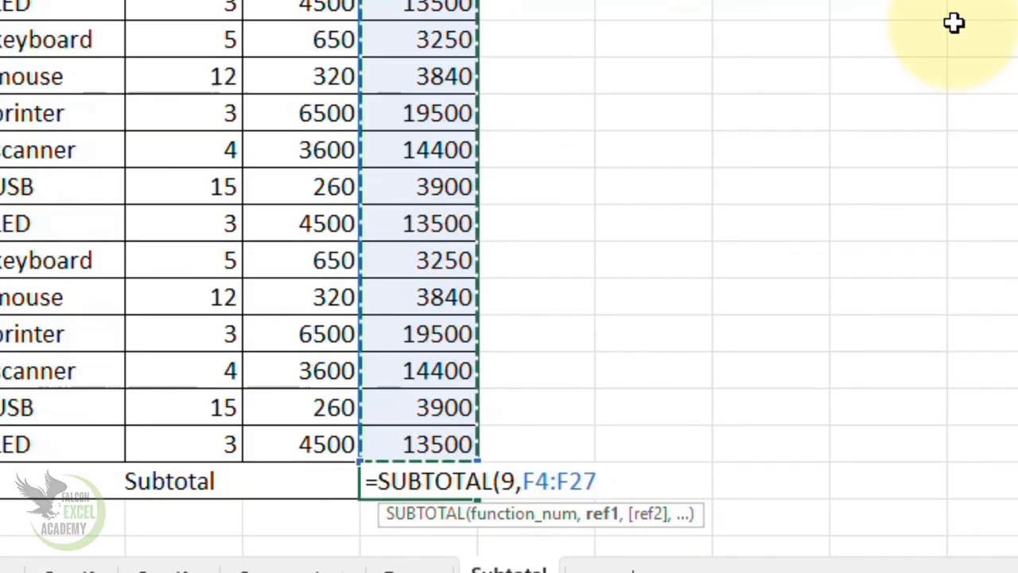
text())
key(Return)
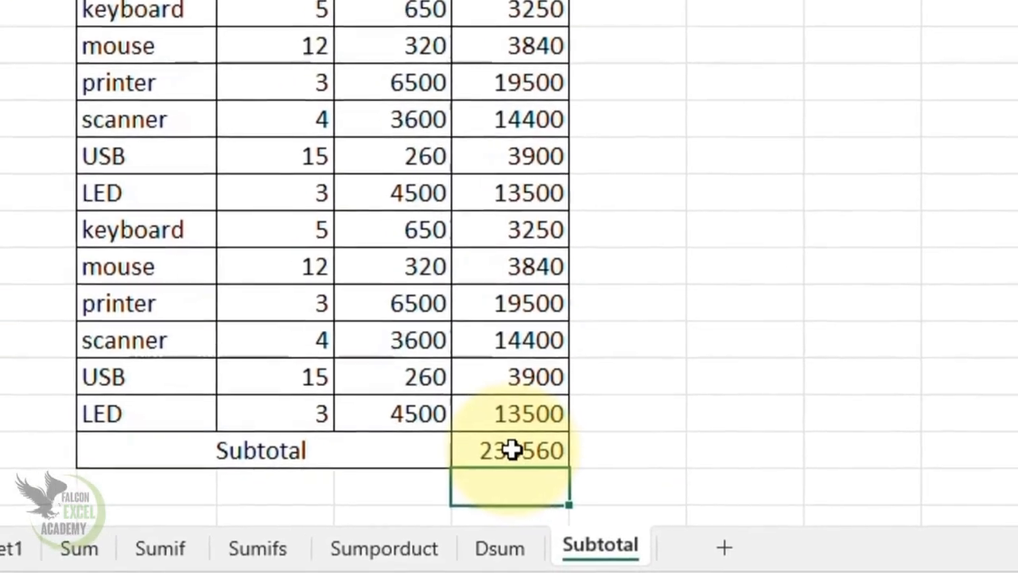
click(436, 477)
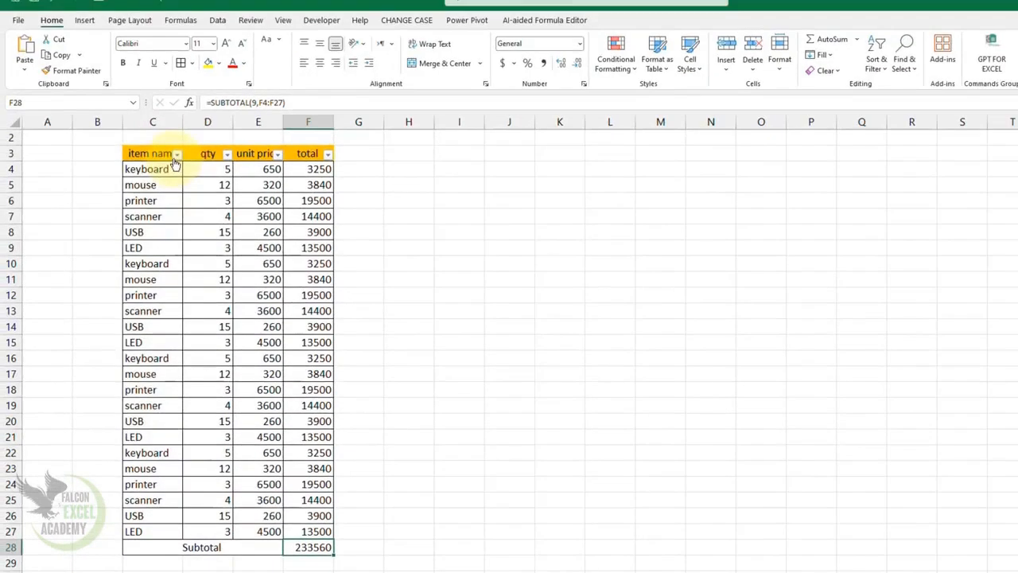
- Filter the item name column to only the keyboard rows to check the SUBTOTAL formula in F28
click(177, 154)
click(56, 314)
click(56, 326)
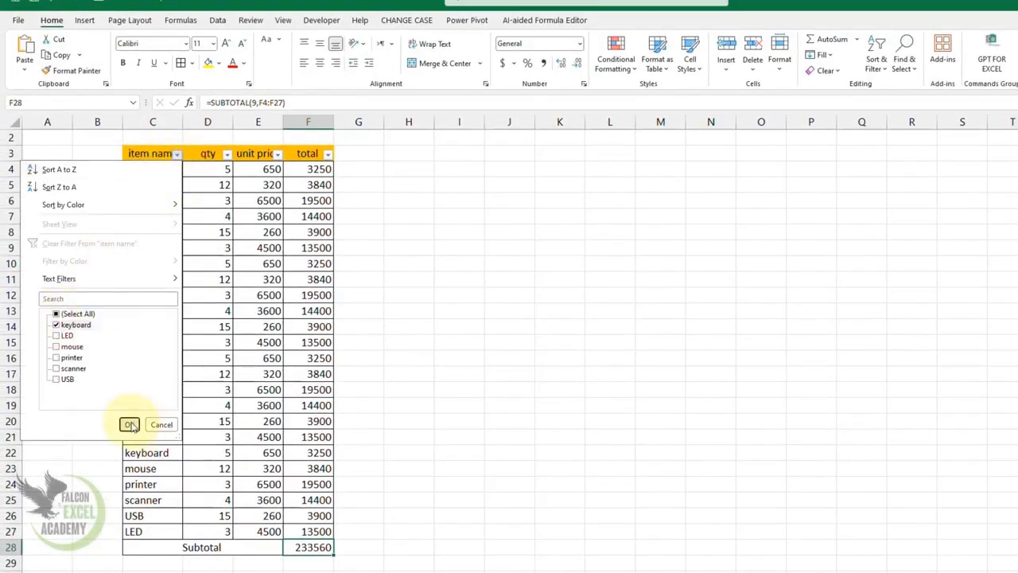
click(130, 424)
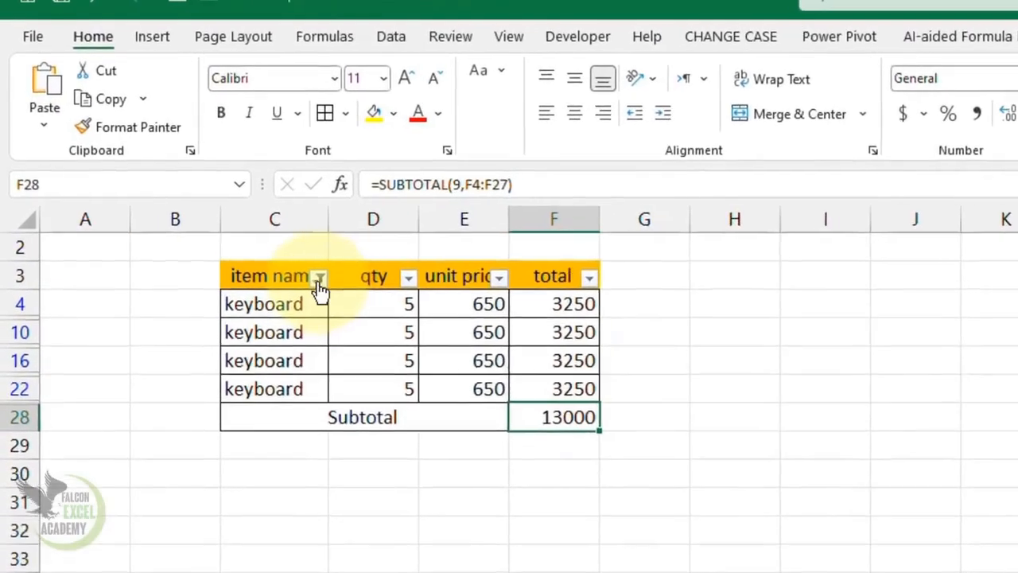
- Switch the item name filter from keyboard to USB to check the subtotal for the USB rows
click(177, 153)
click(103, 312)
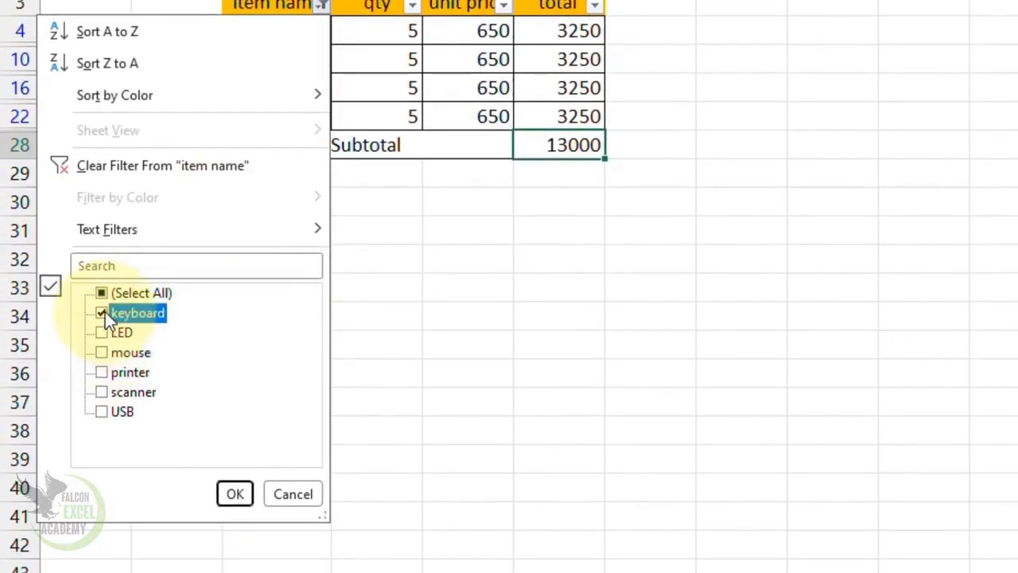
click(104, 411)
click(249, 495)
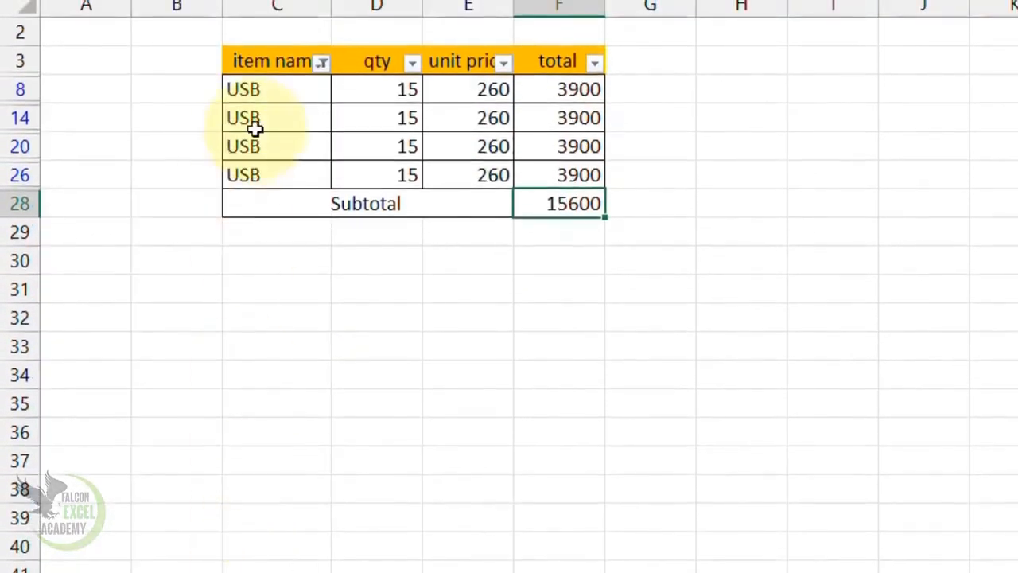
- Switch the item name filter from USB to printer to check the subtotal for the printer rows
click(322, 12)
click(119, 471)
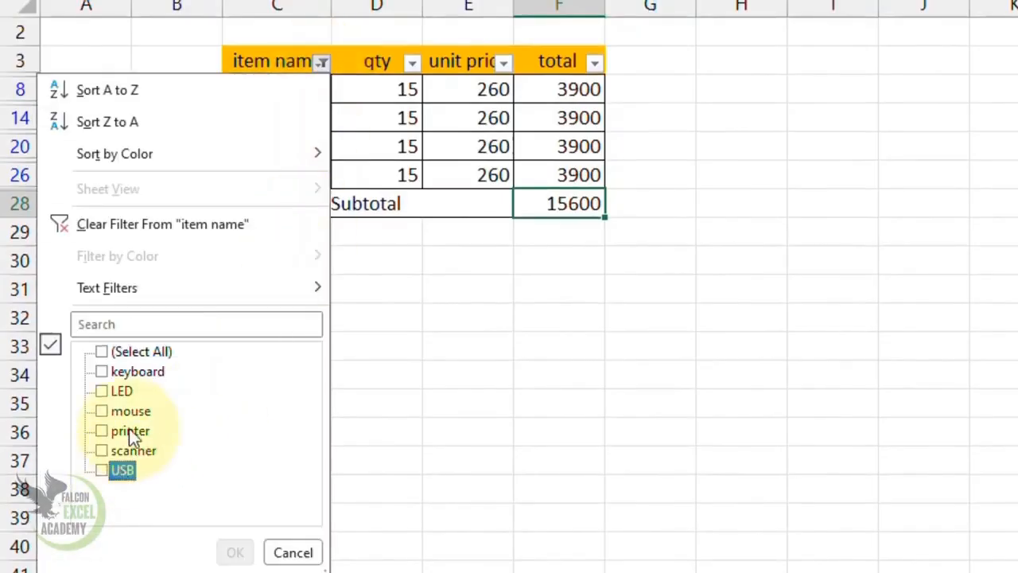
click(129, 429)
click(242, 557)
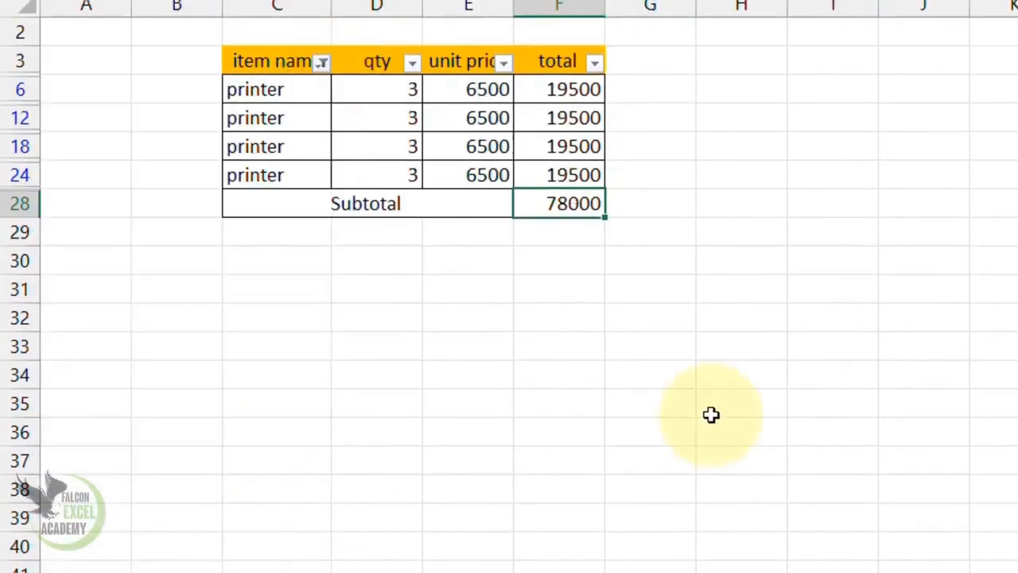
- Restore all items in the item name filter to include every table row in the subtotal
click(321, 61)
click(152, 351)
click(234, 552)
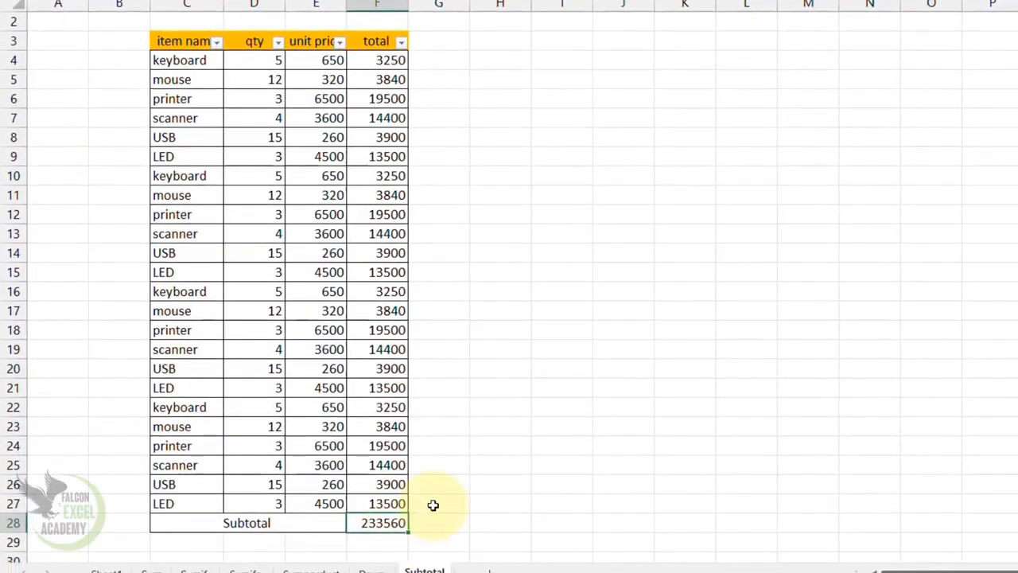